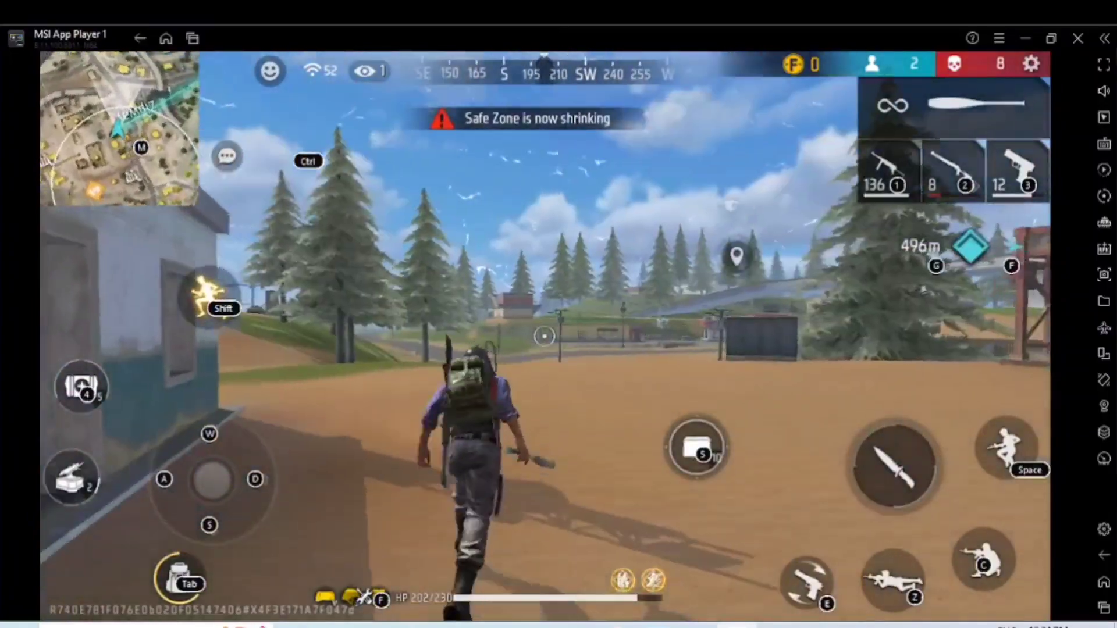
Step: Run the character forward through the Free Fire MAX match, past the buildings and across the grassy hill
key(w)
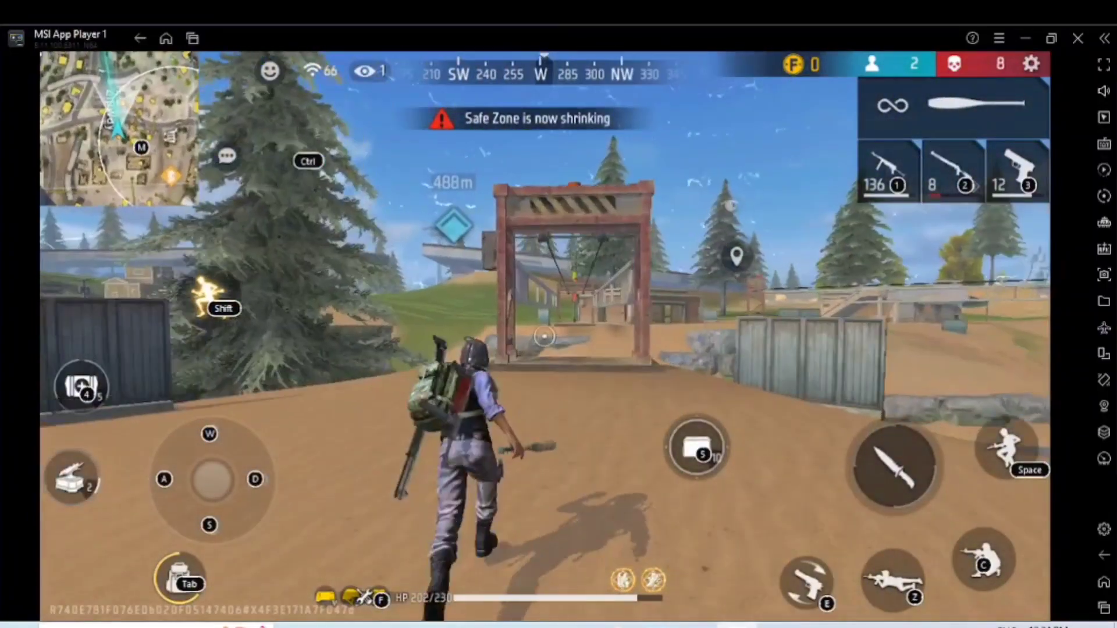
key(w)
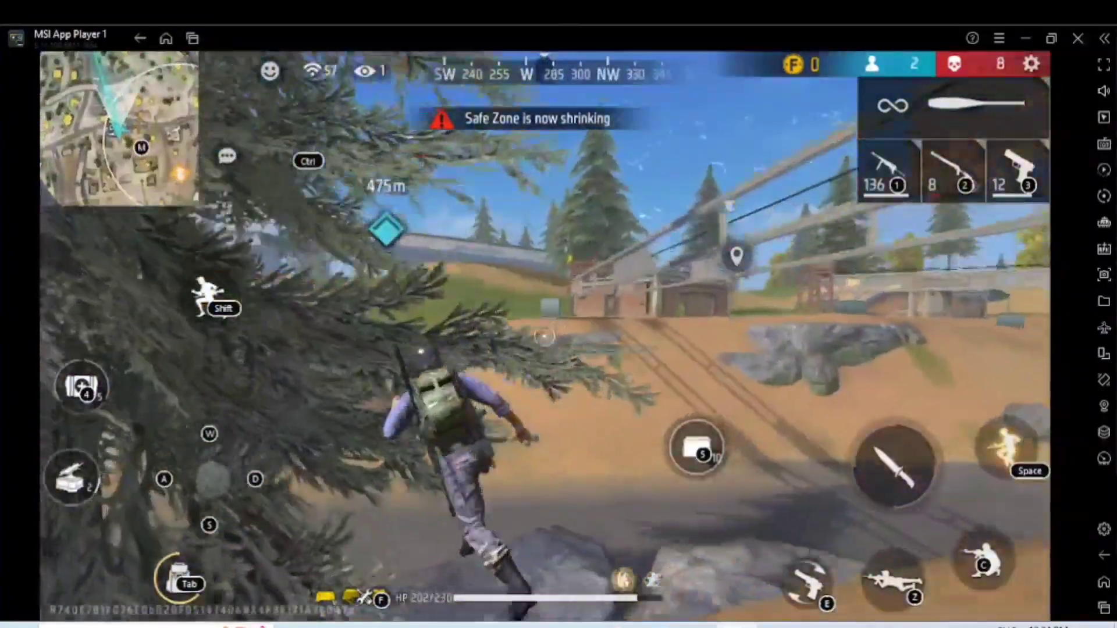
key(w)
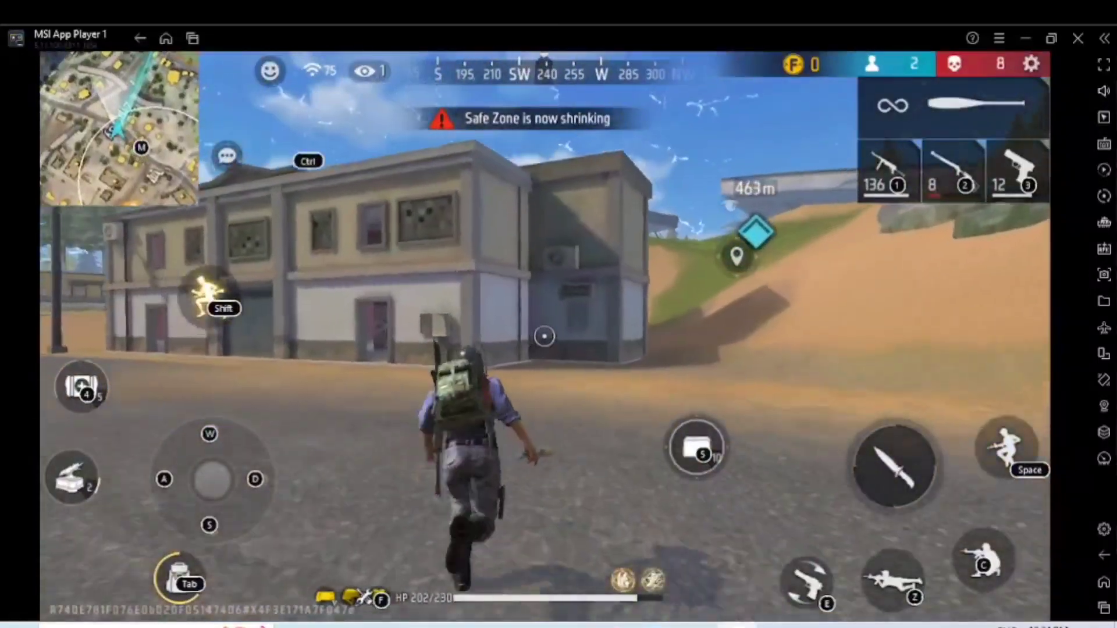
key(w)
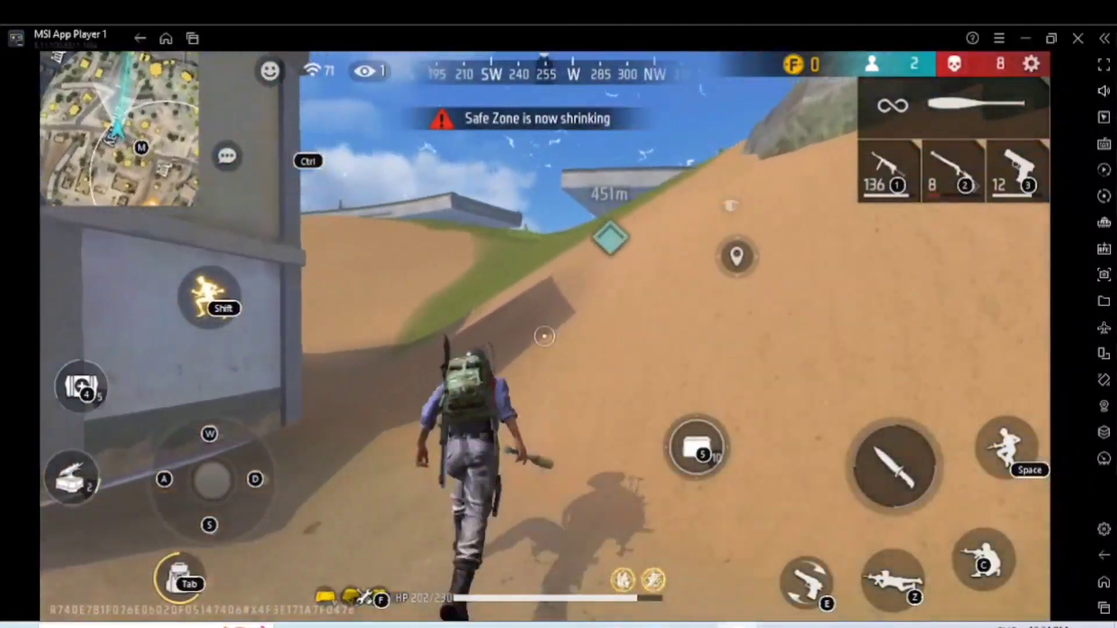
key(w)
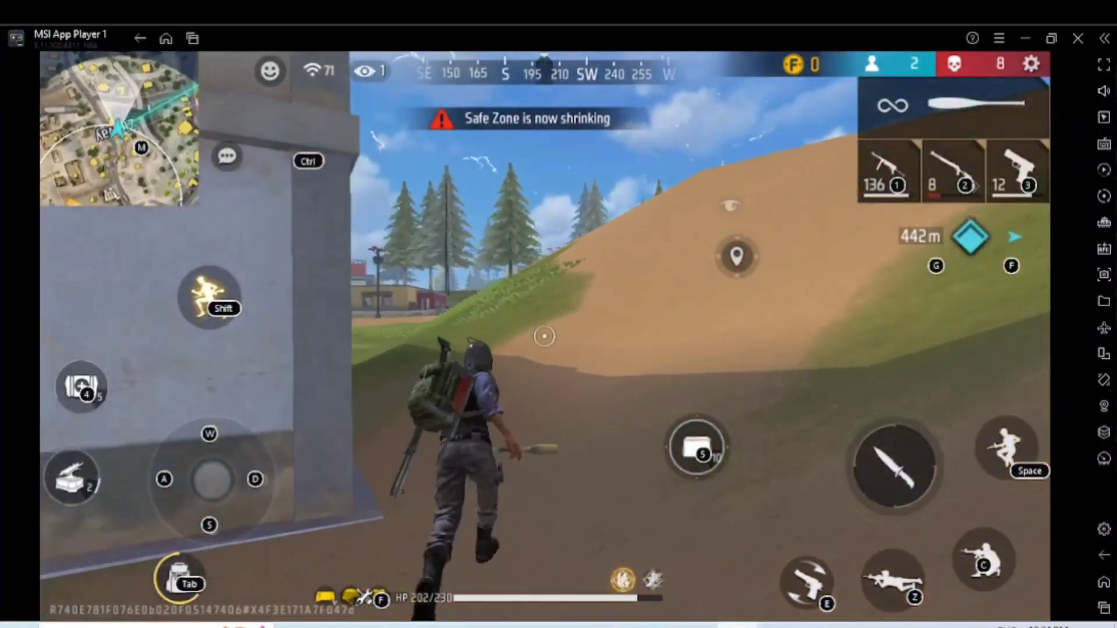
key(w)
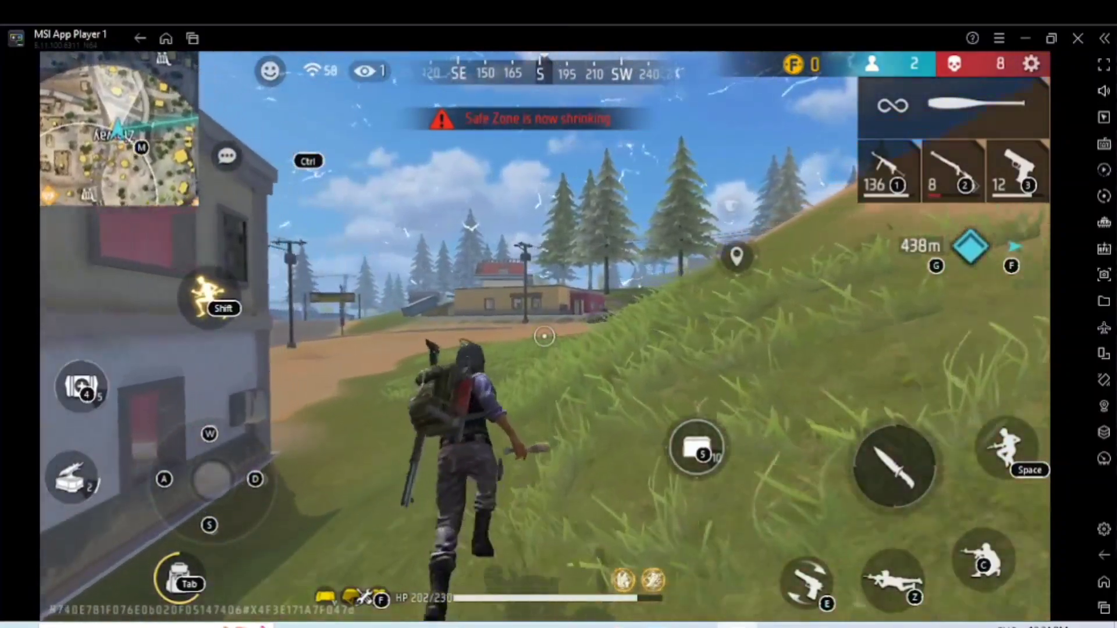
key(w)
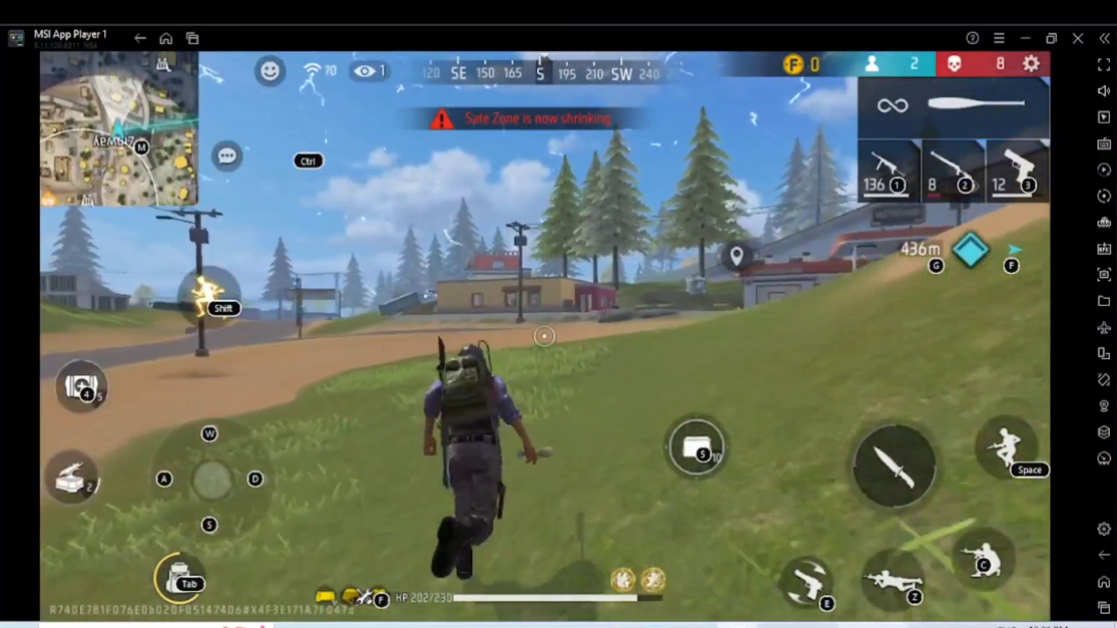
key(w)
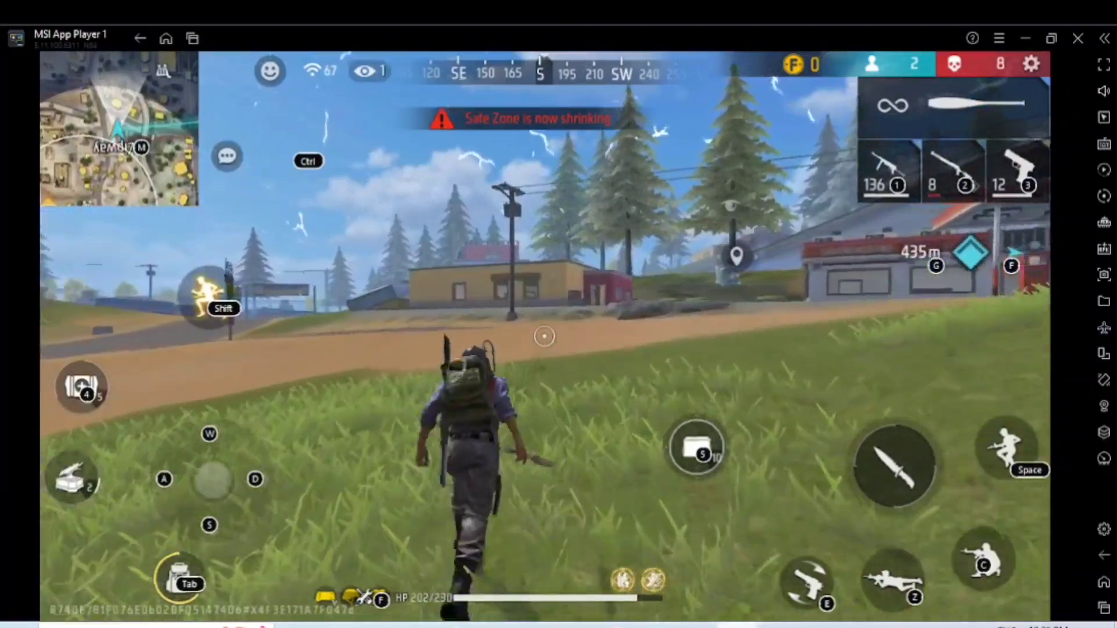
key(w)
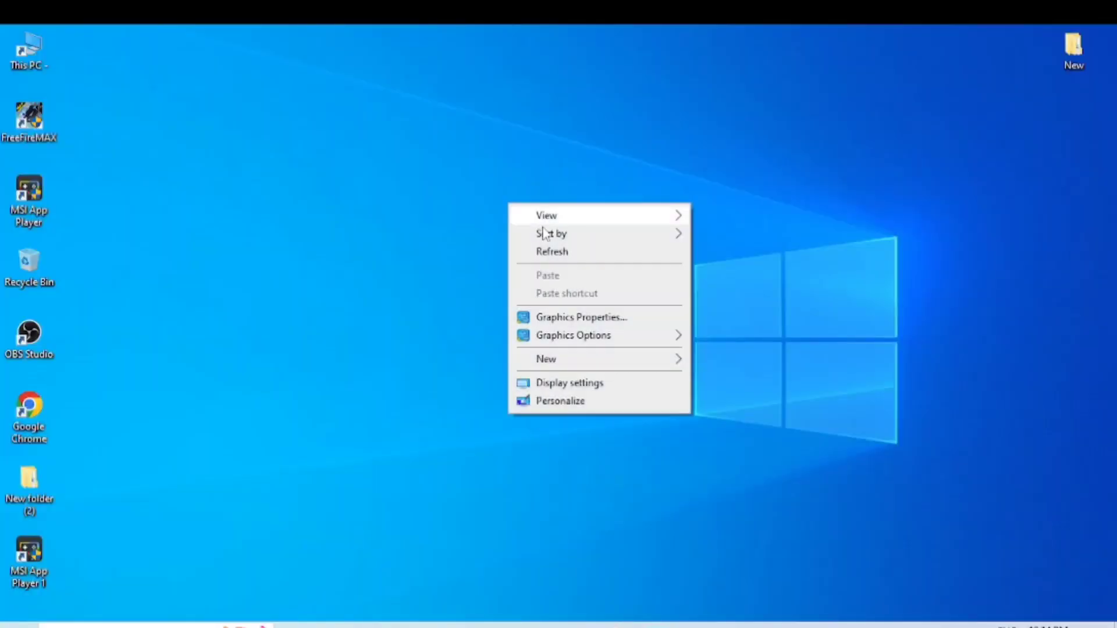
click(544, 251)
right_click(532, 232)
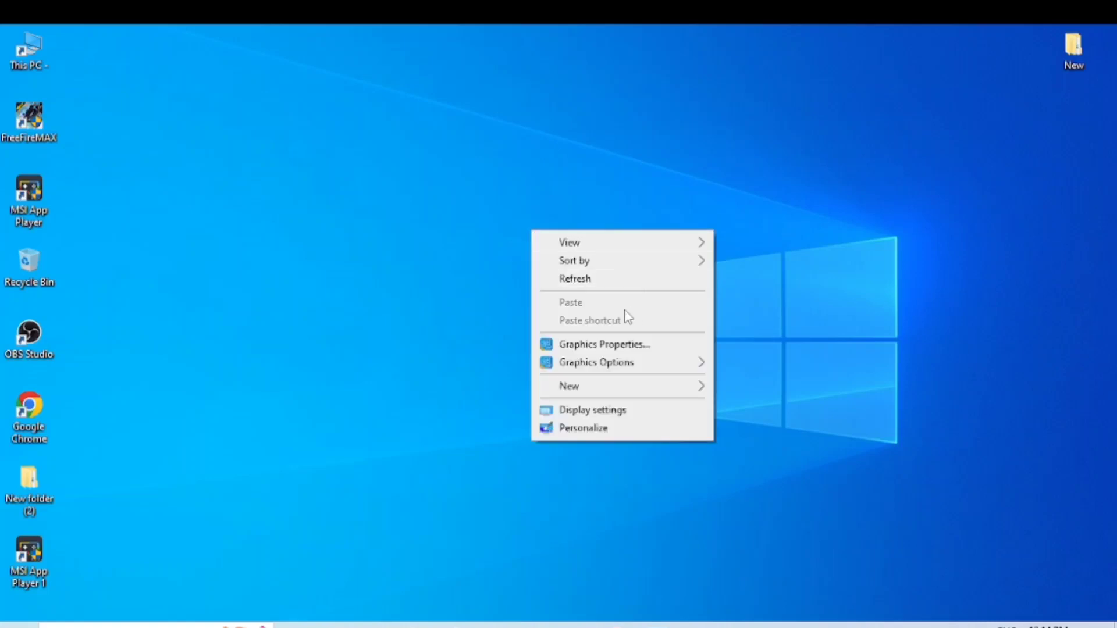
click(588, 281)
Step: Run dxdiag without bypassing the system information, examine the PC's specifications and close the diagnostic tool
click(110, 625)
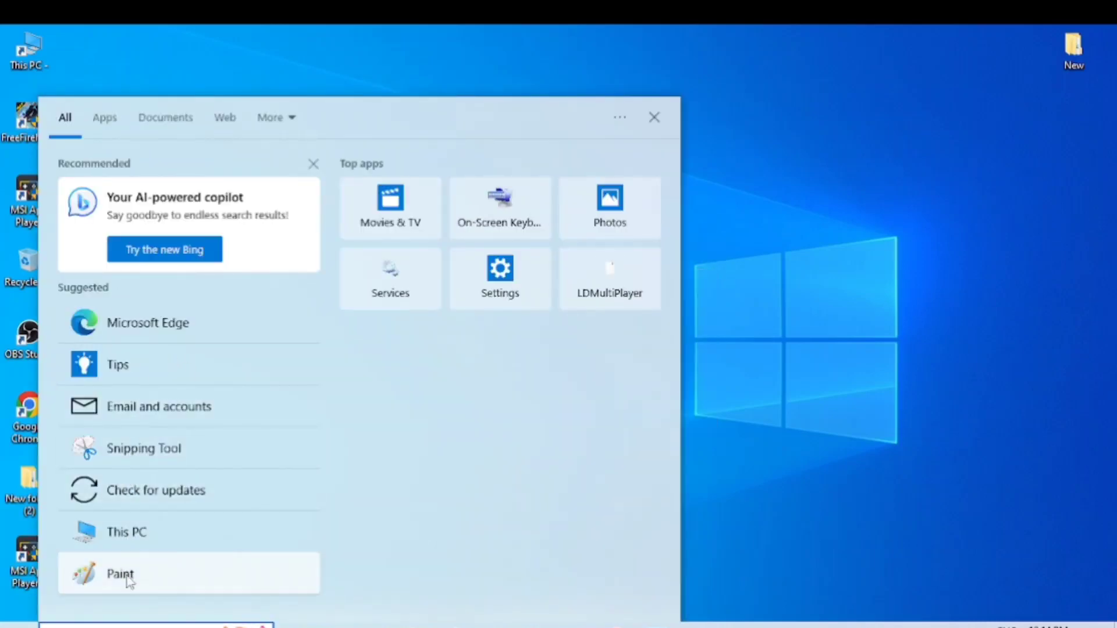
click(314, 165)
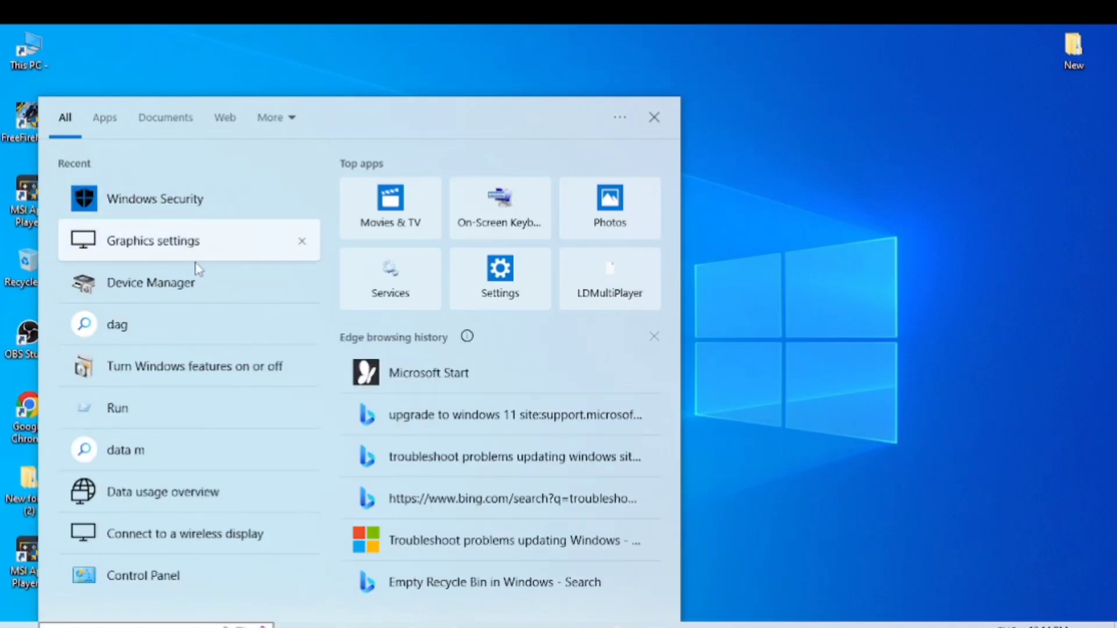
click(167, 420)
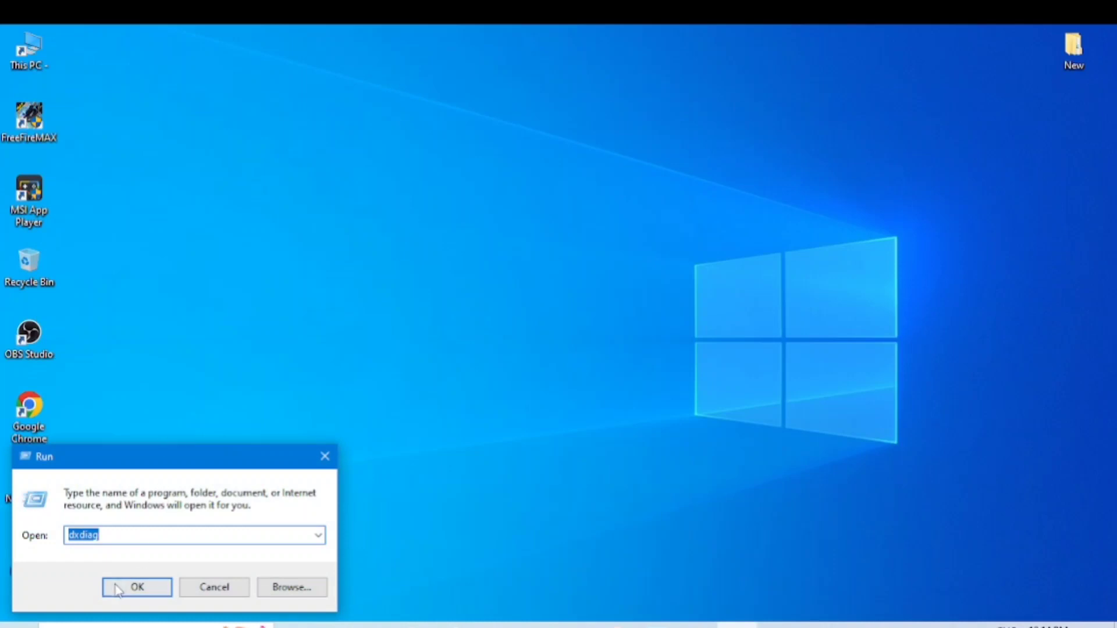
click(137, 587)
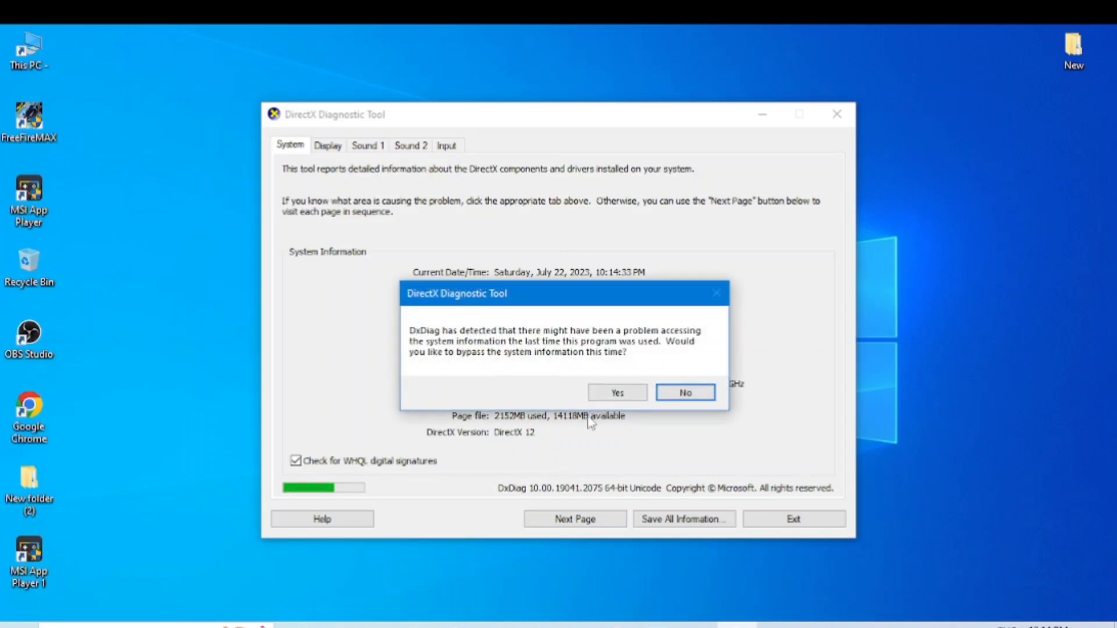
click(688, 392)
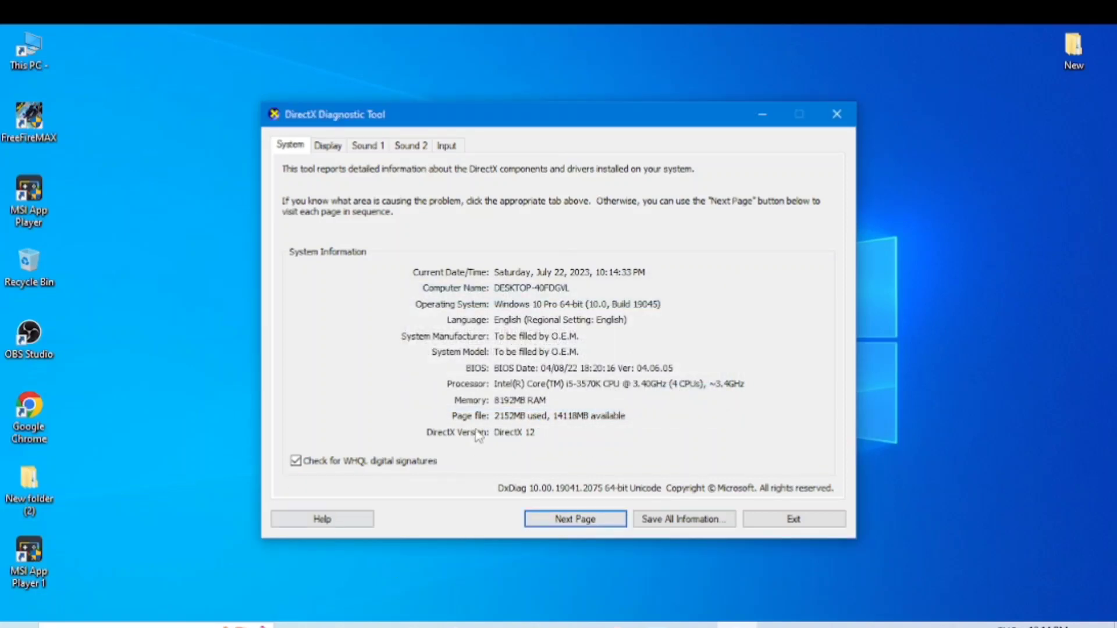
click(836, 115)
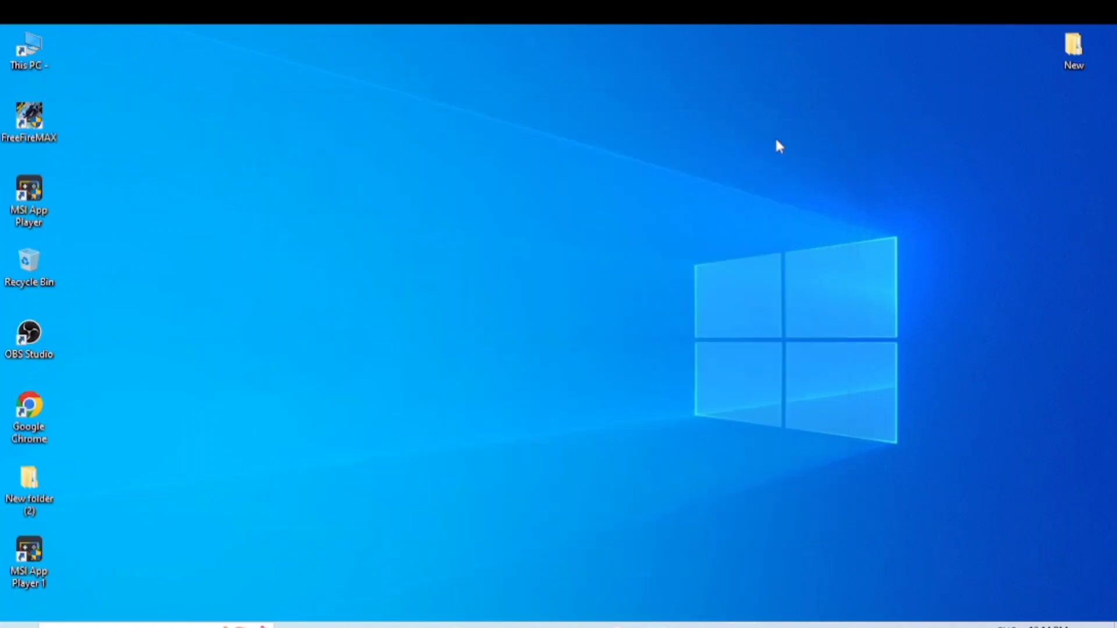
Step: Launch the MSI App Player 1 emulator from the desktop
right_click(44, 556)
click(185, 298)
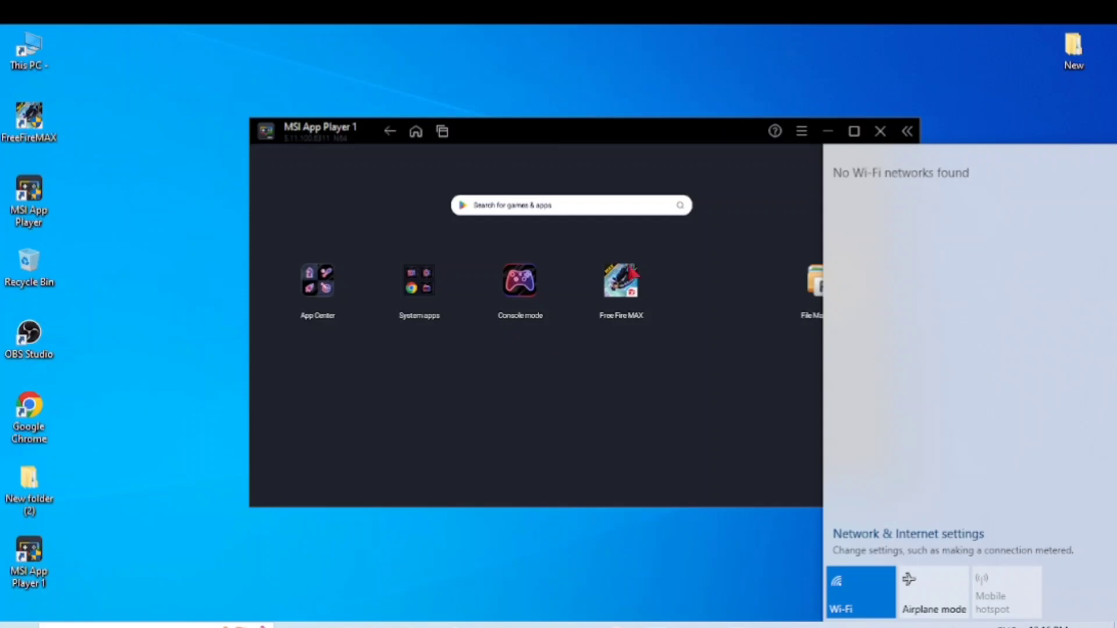
Step: Toggle the Wi-Fi connection twice and close the network list
click(843, 567)
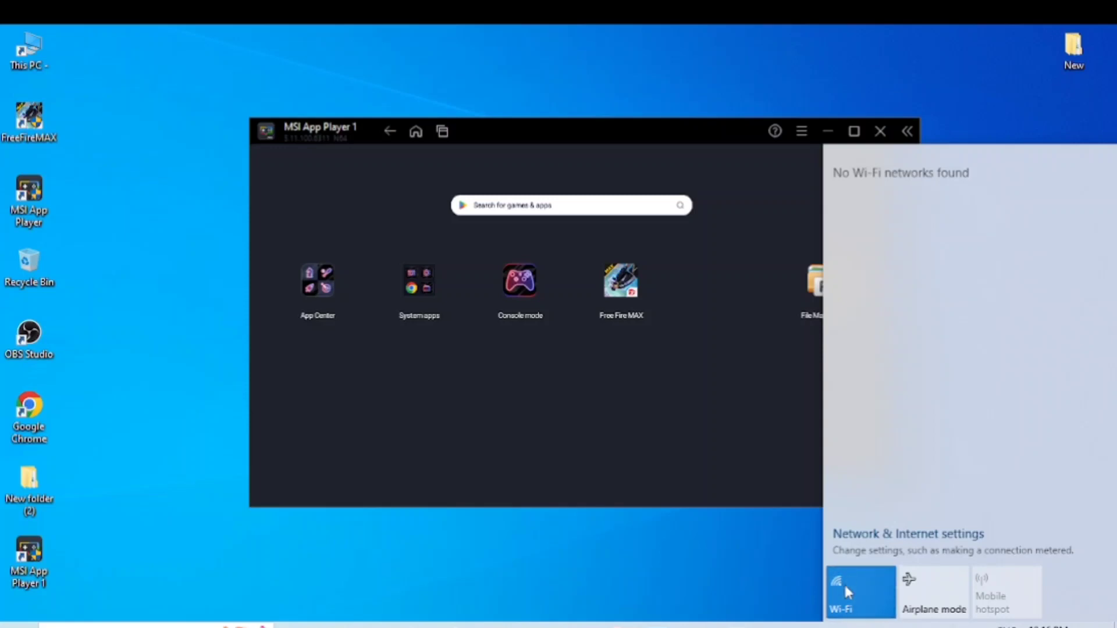
click(846, 586)
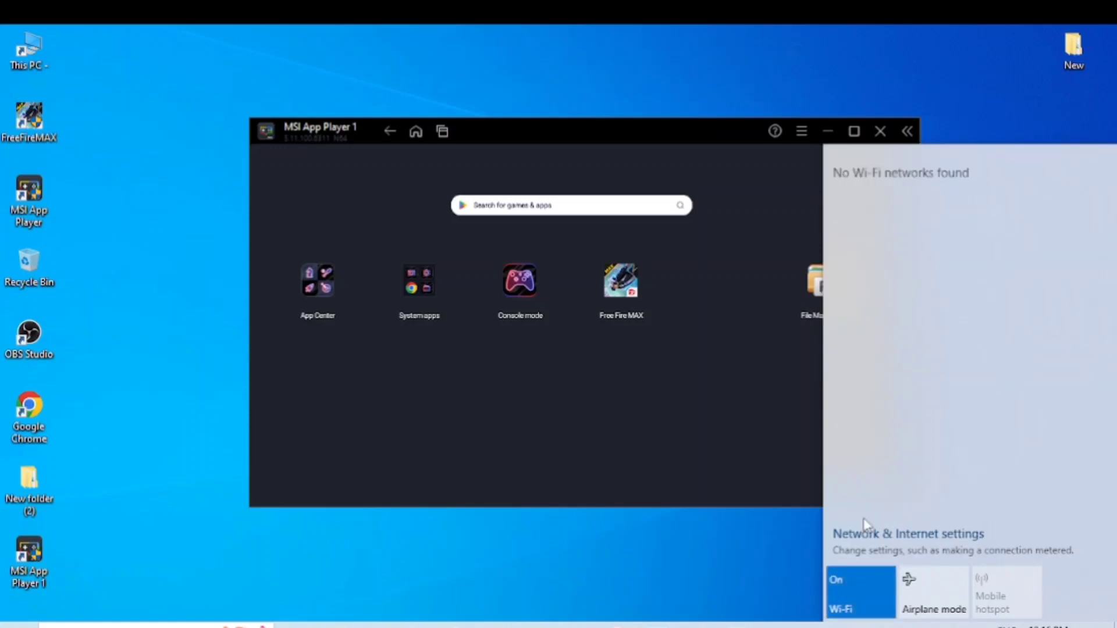
click(940, 119)
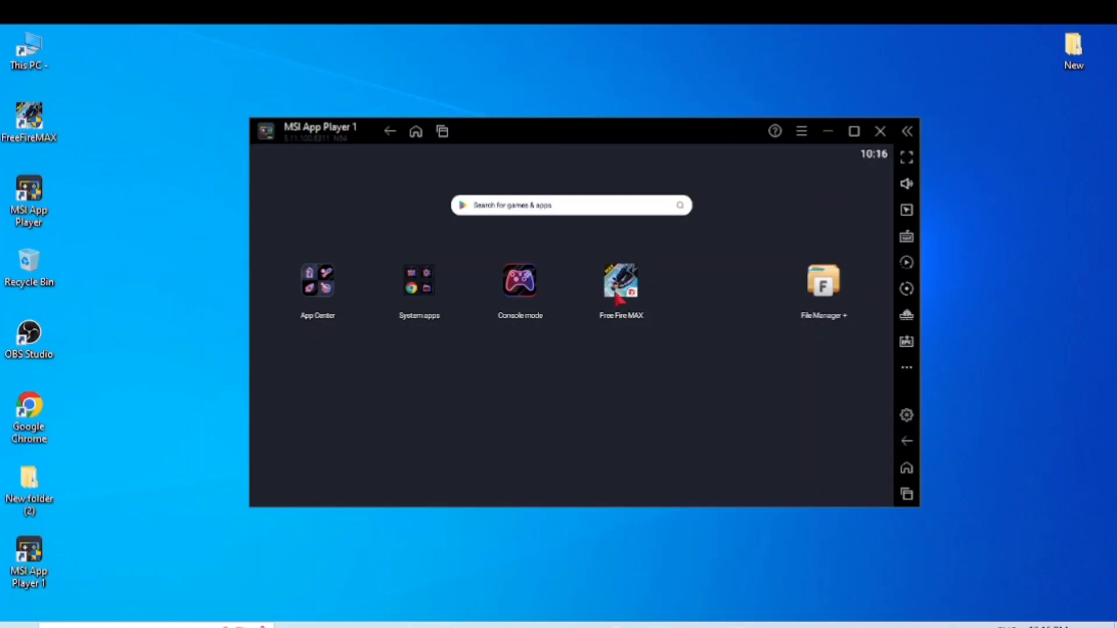
Step: Maximize the emulator window and examine its Performance settings for CPU, memory, performance mode and frame rate
click(855, 132)
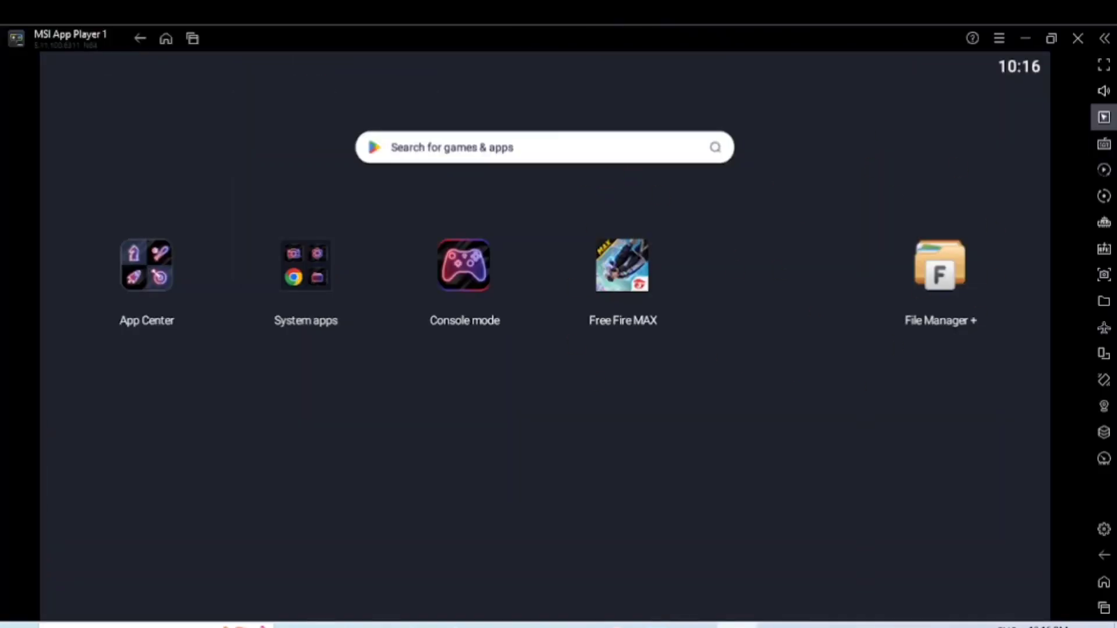
click(1111, 524)
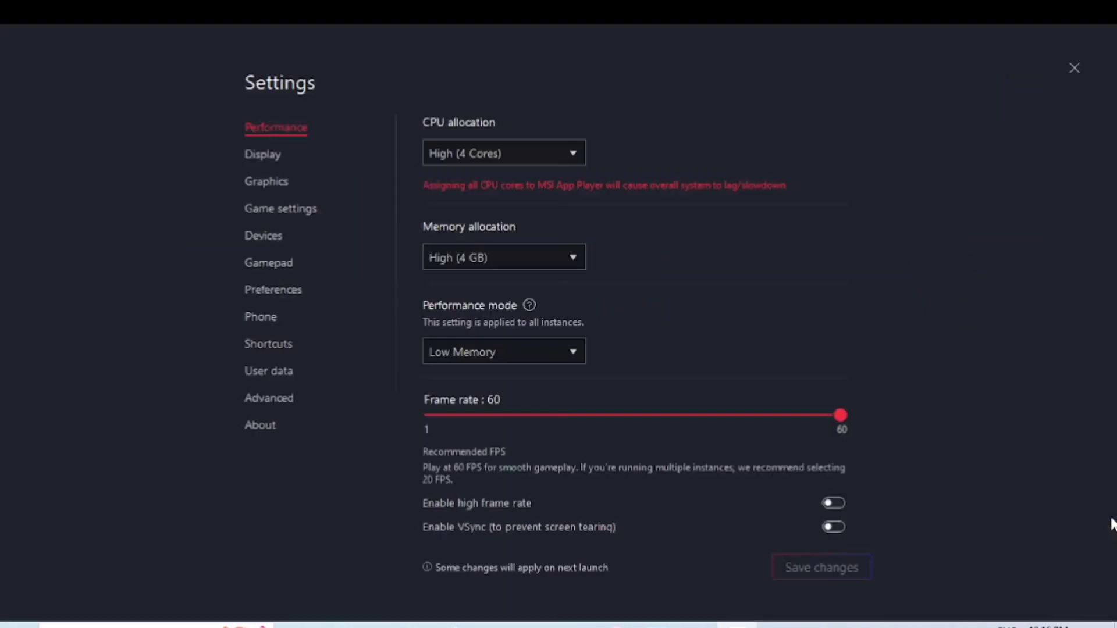
scroll(531, 151, down, 1)
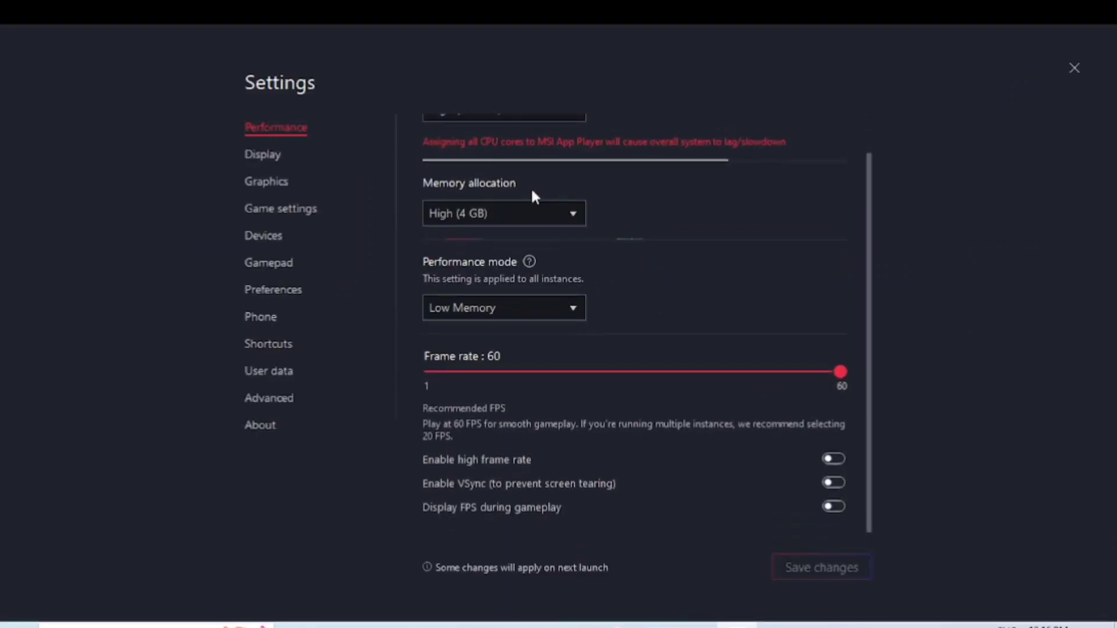
scroll(493, 247, up, 1)
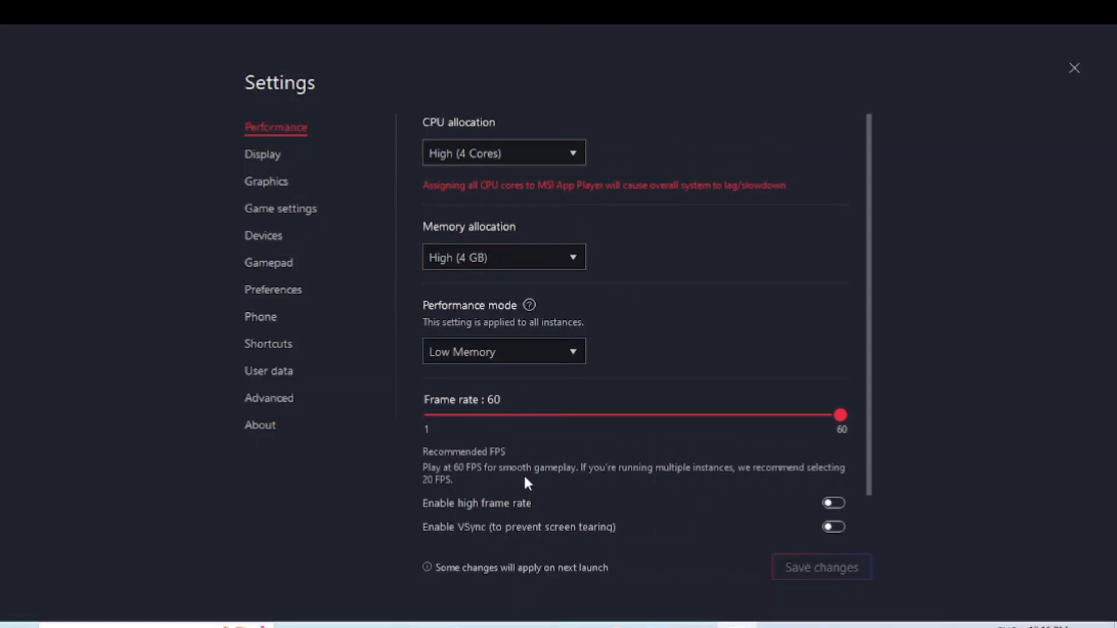
scroll(582, 504, down, 1)
scroll(582, 504, up, 1)
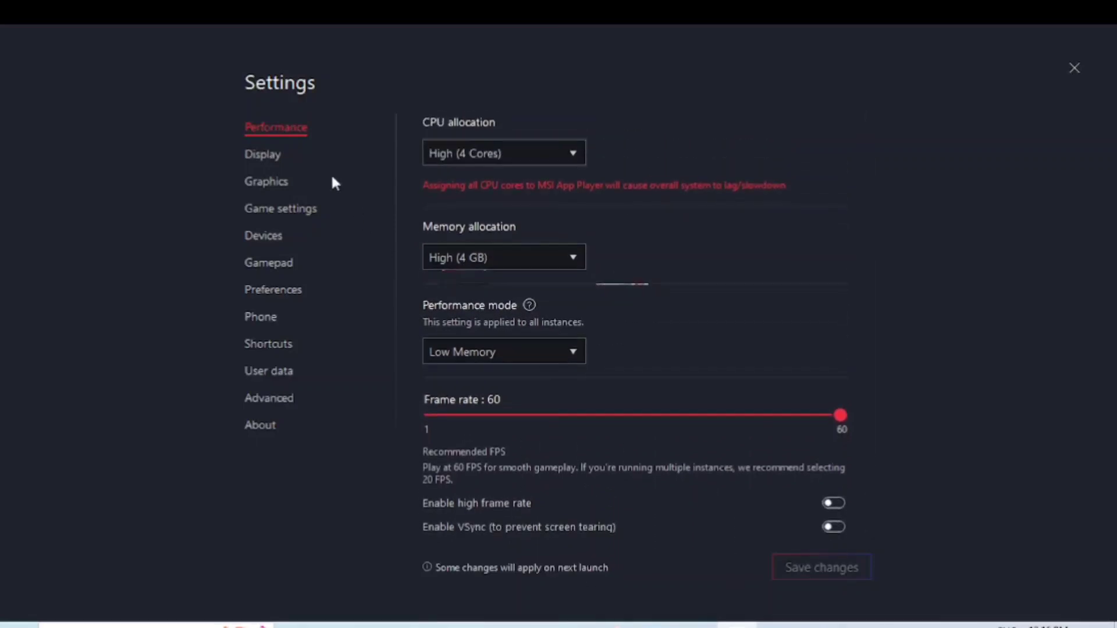
Step: Examine the emulator's Display and Graphics settings, including resolution, pixel density, engine mode and renderer
click(272, 153)
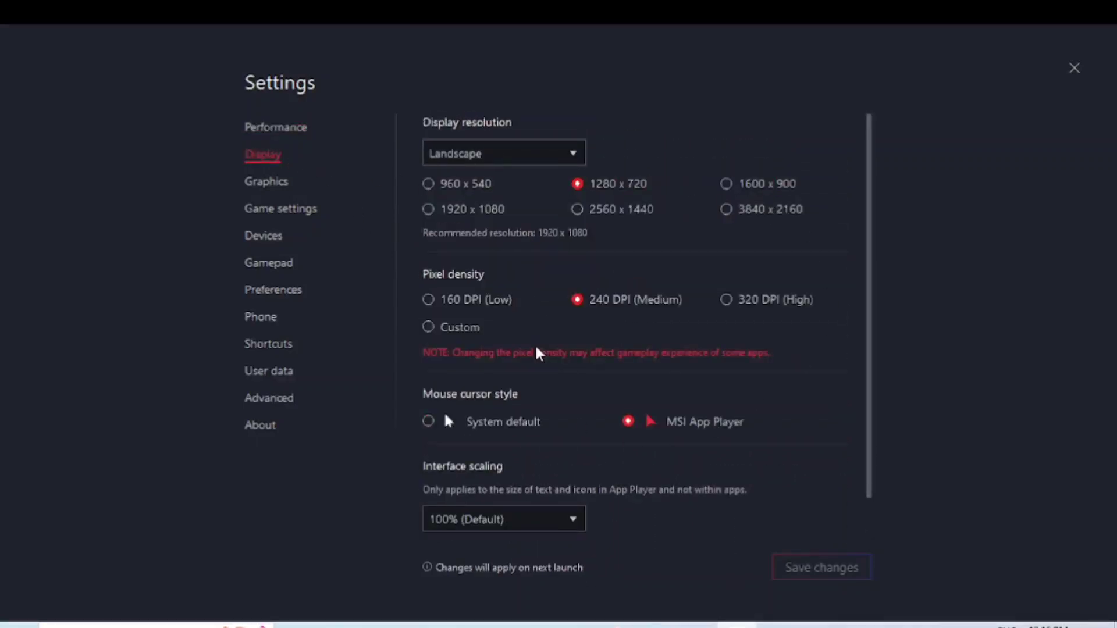
scroll(547, 334, down, 1)
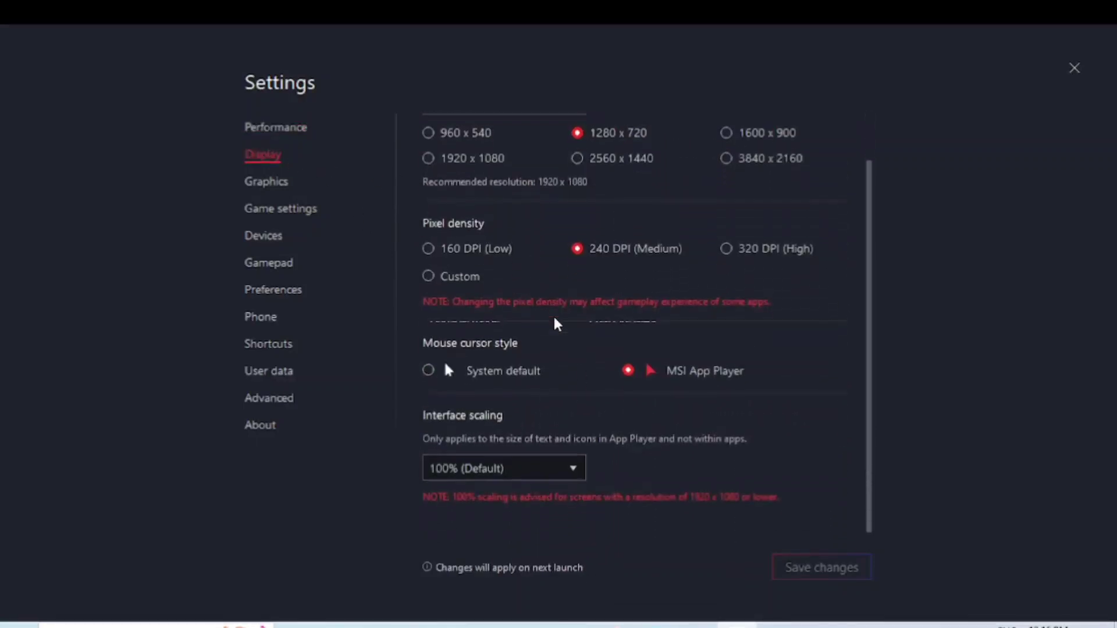
click(282, 184)
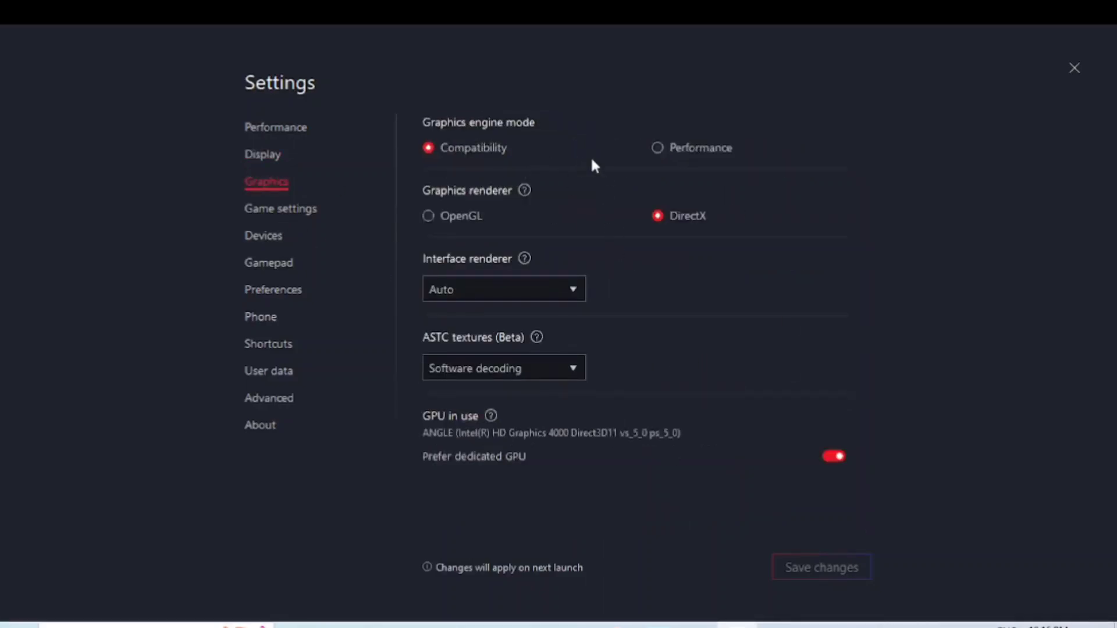
Step: Examine the emulator's remaining settings pages: Game settings, Devices, Gamepad, Preferences, Phone, Shortcuts, User data, Advanced and About
click(255, 212)
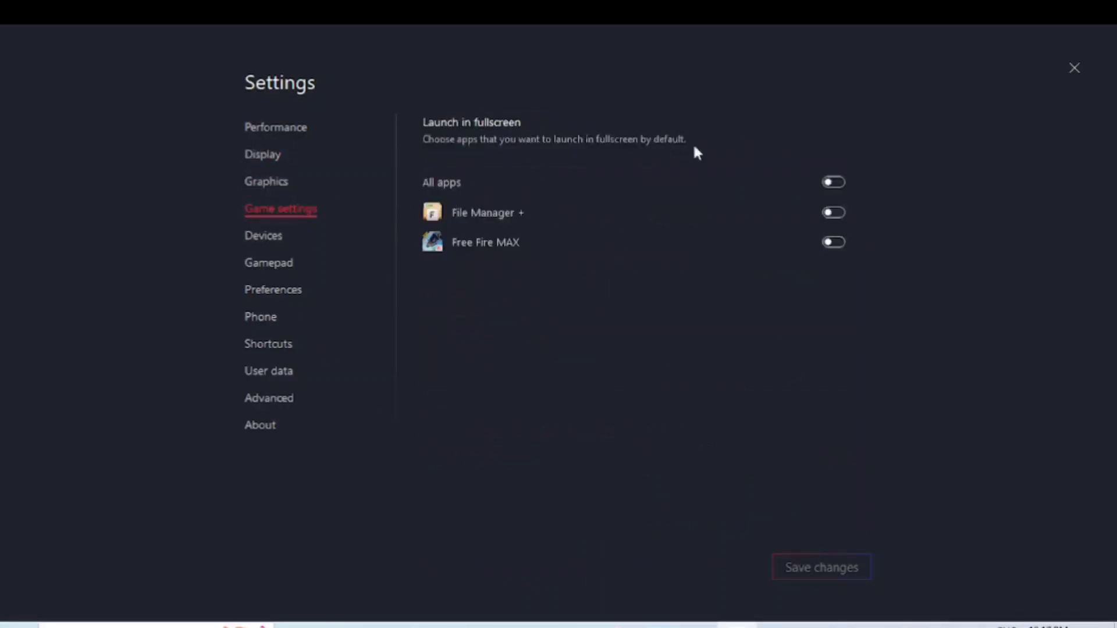
click(265, 238)
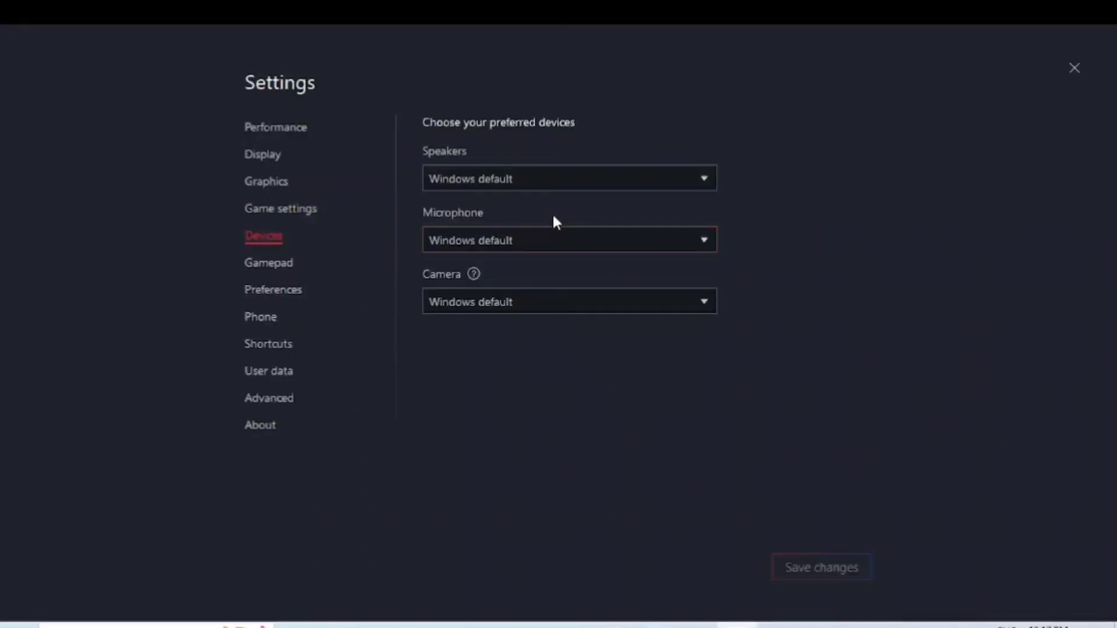
click(279, 264)
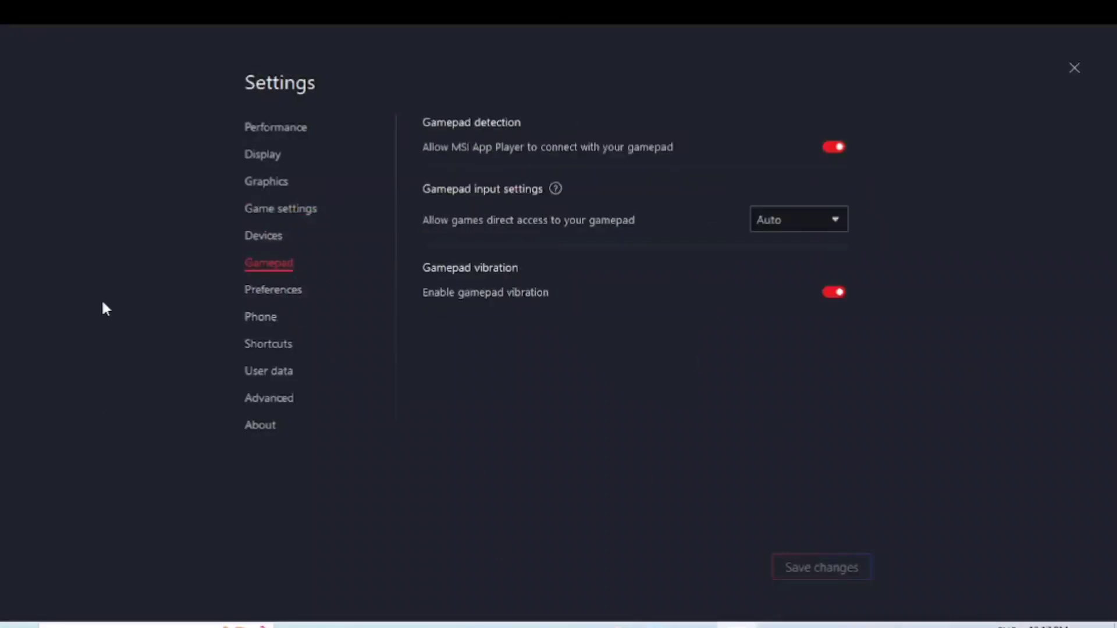
click(275, 293)
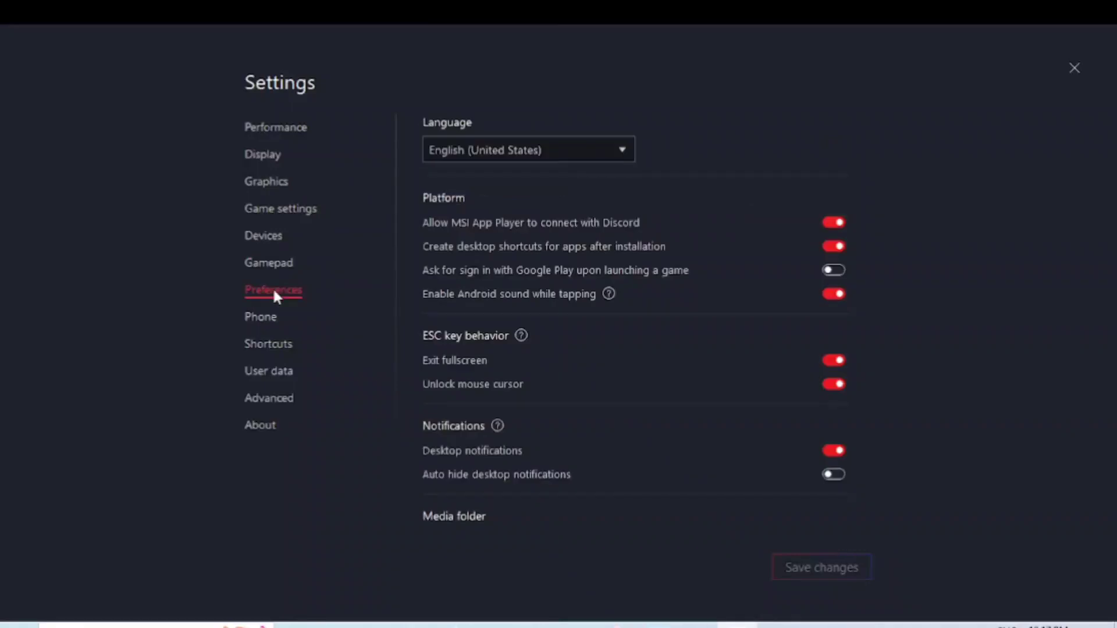
click(273, 319)
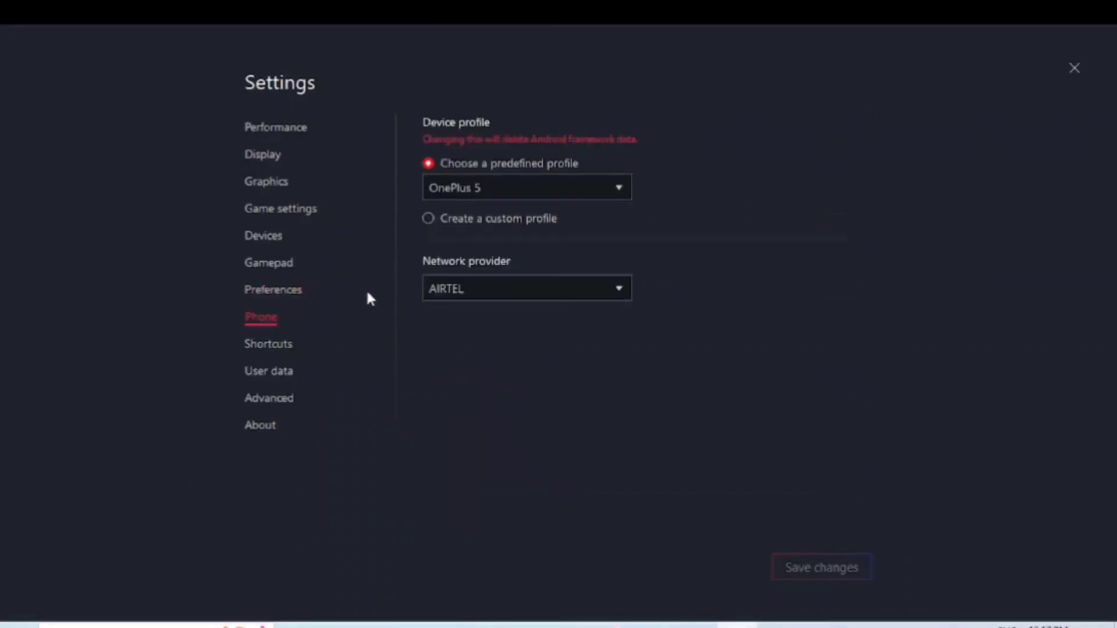
click(275, 348)
click(272, 366)
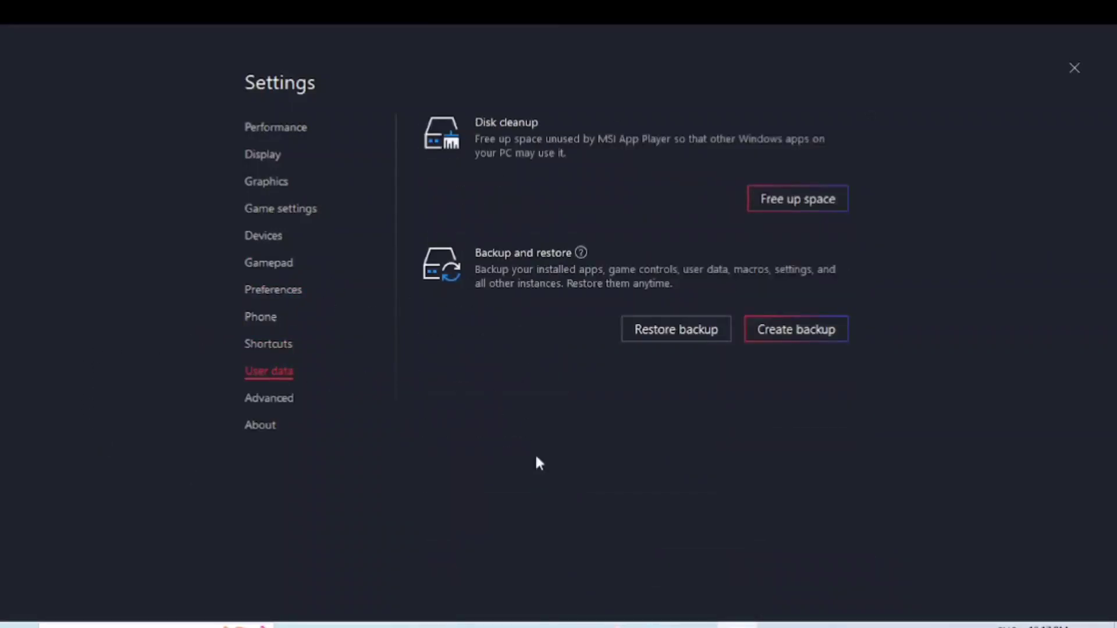
click(254, 398)
click(255, 425)
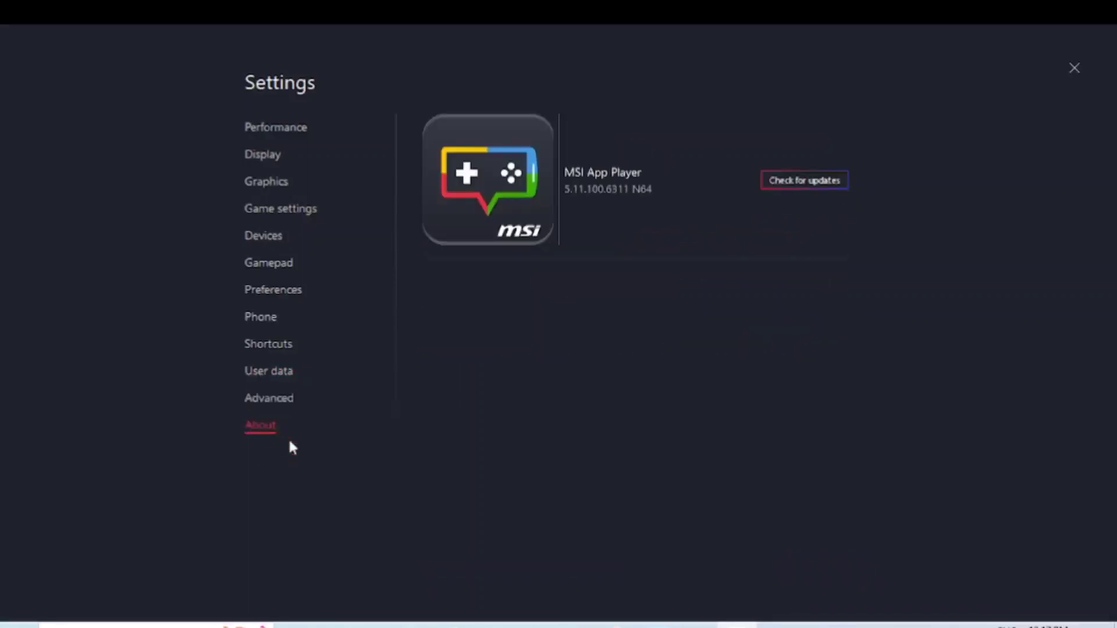
Step: Close the emulator's settings and try to launch Free Fire MAX from its home screen
click(1075, 68)
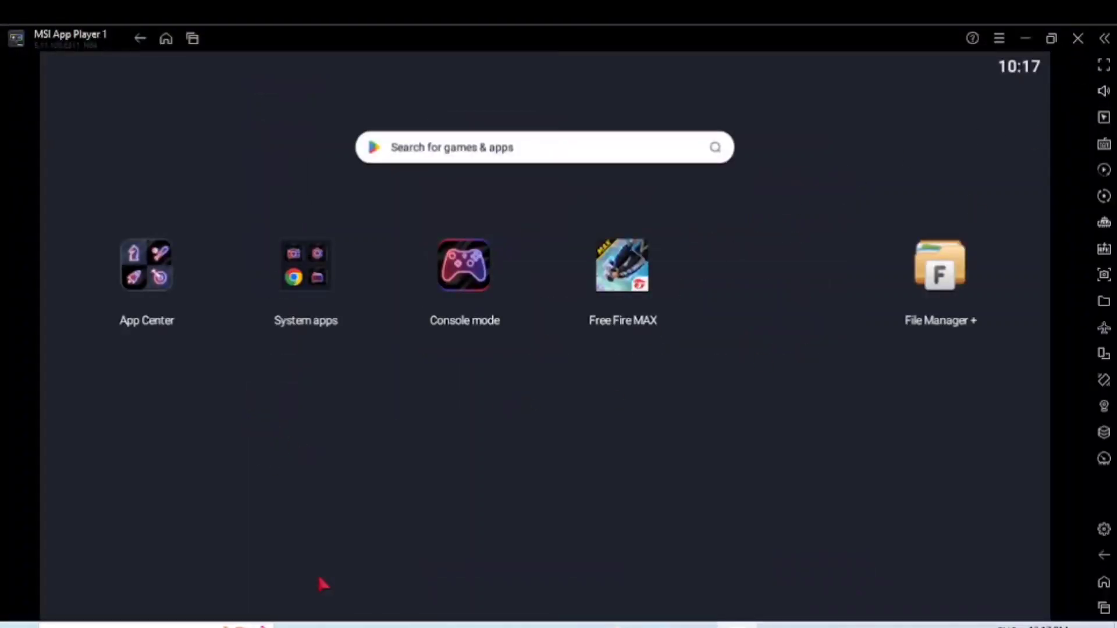
click(631, 325)
click(629, 293)
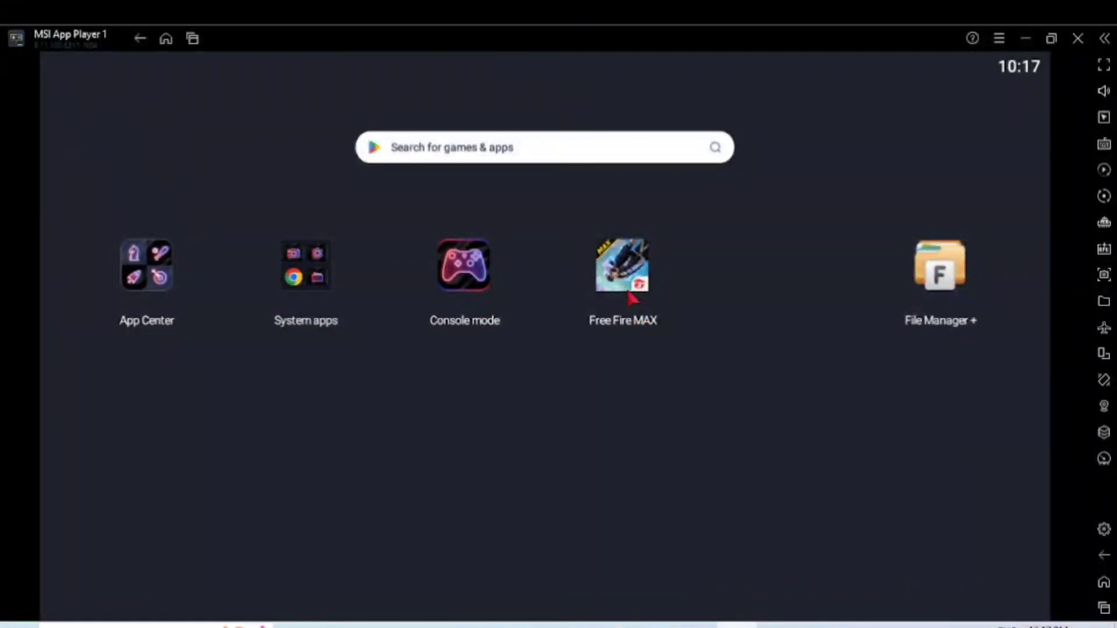
click(628, 294)
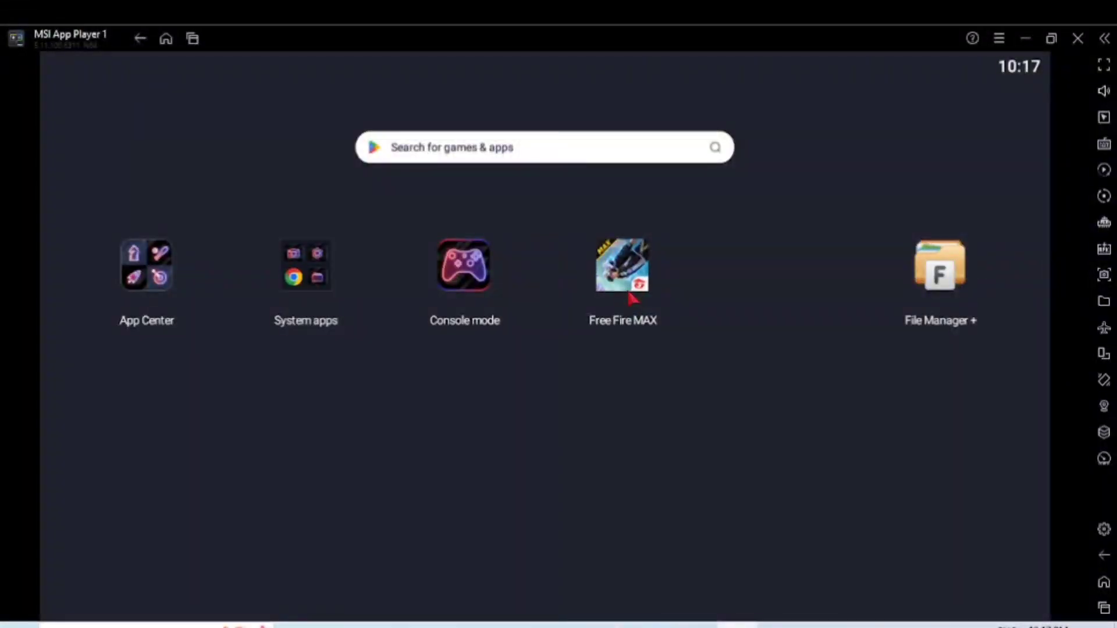
click(628, 293)
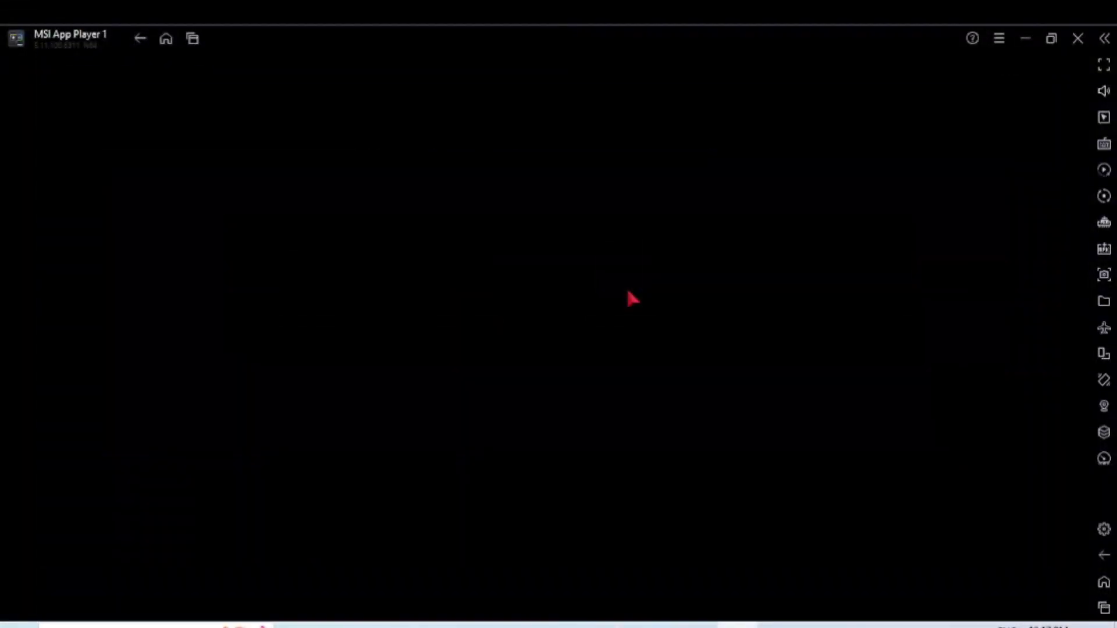
click(628, 294)
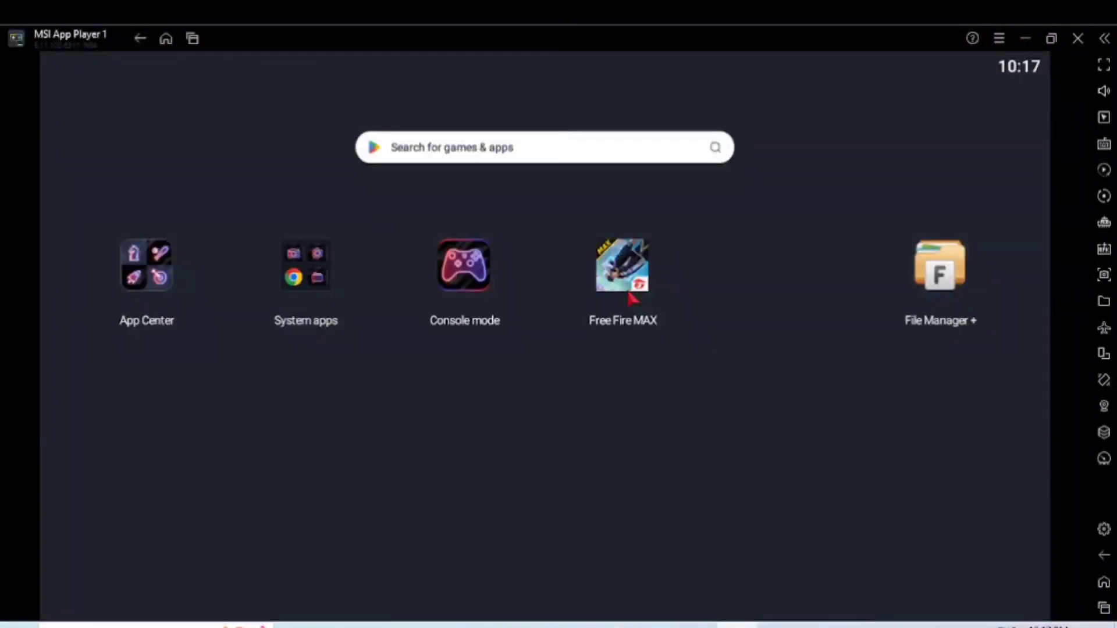
click(628, 293)
Step: Clear the emulator window off the screen and refresh the desktop
click(1018, 39)
right_click(608, 227)
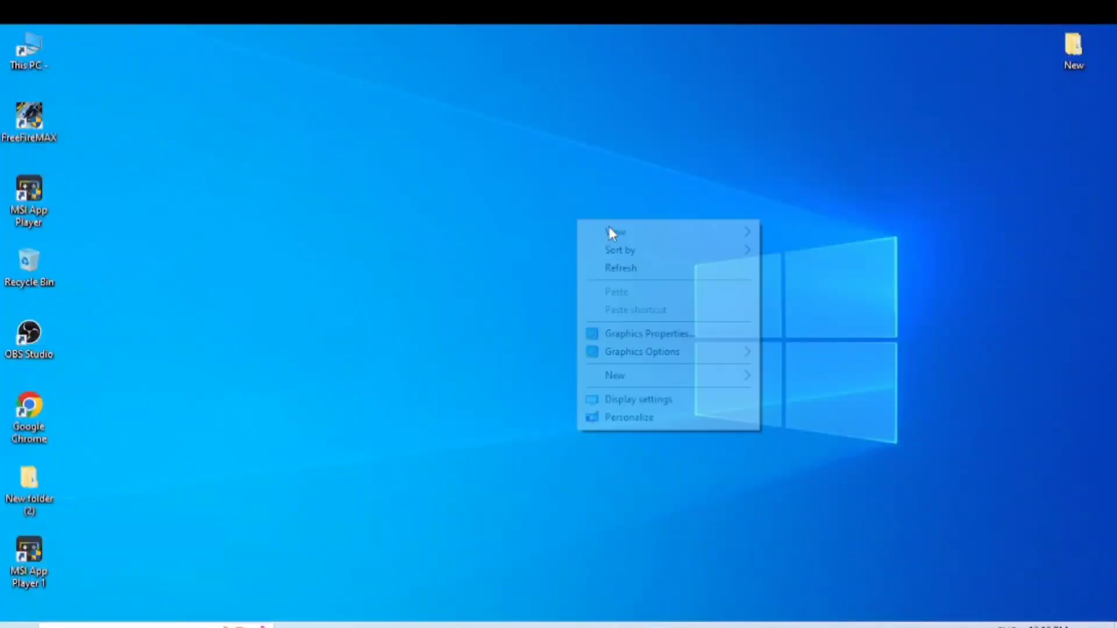
click(633, 269)
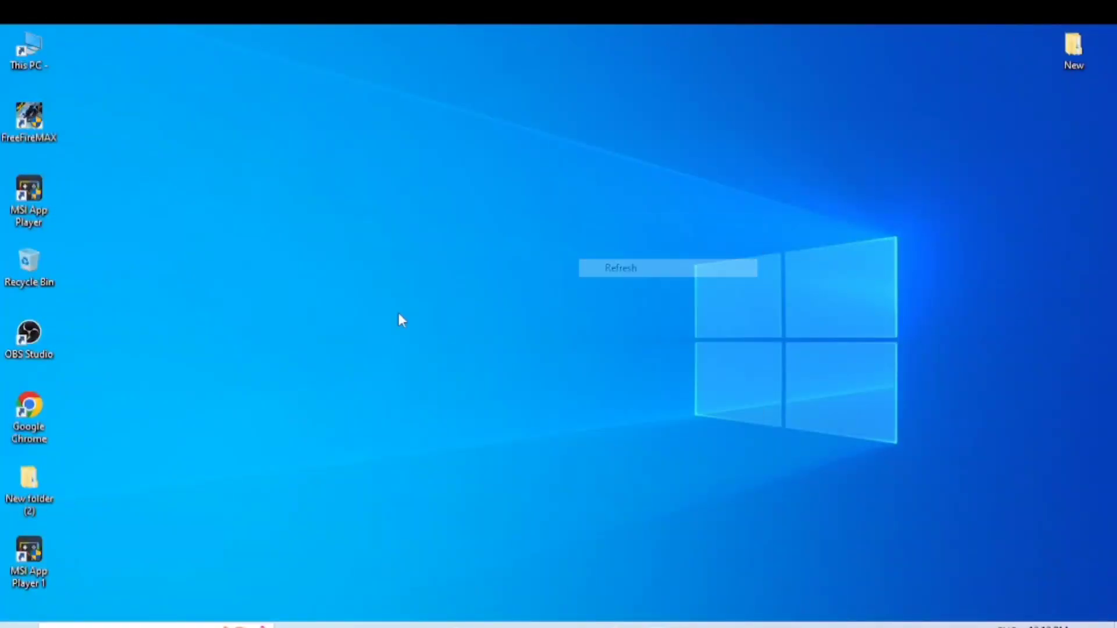
Step: Open MSI App Player 1 from the desktop and launch Free Fire MAX in it
double_click(26, 557)
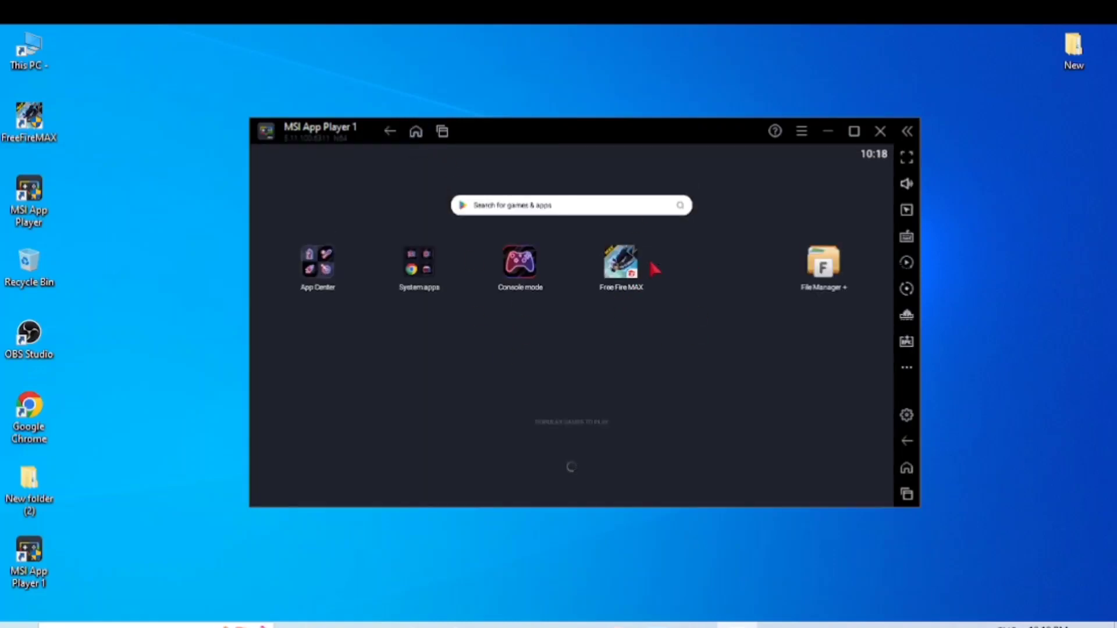
click(639, 289)
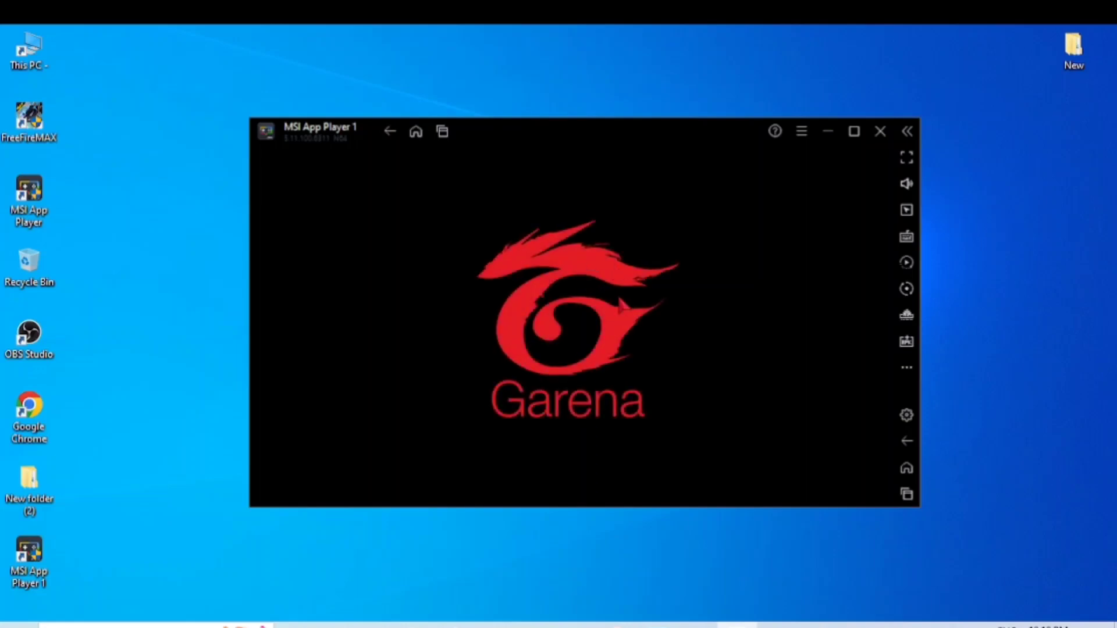
Step: Try fullscreen mode while the game loads, return to windowed mode and maximize the emulator window
click(905, 157)
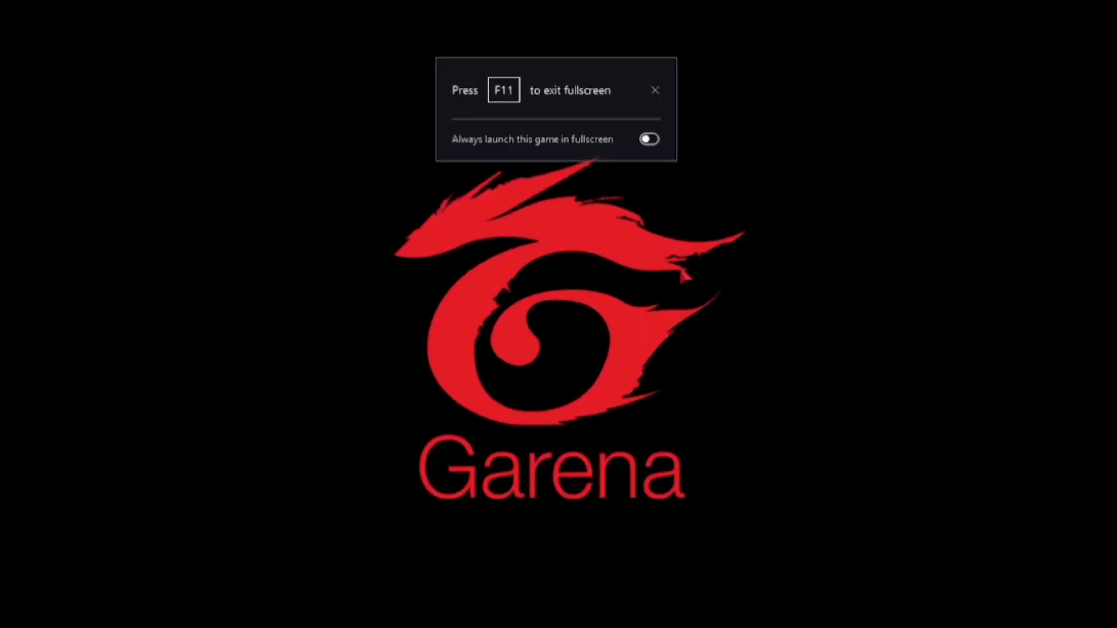
click(655, 91)
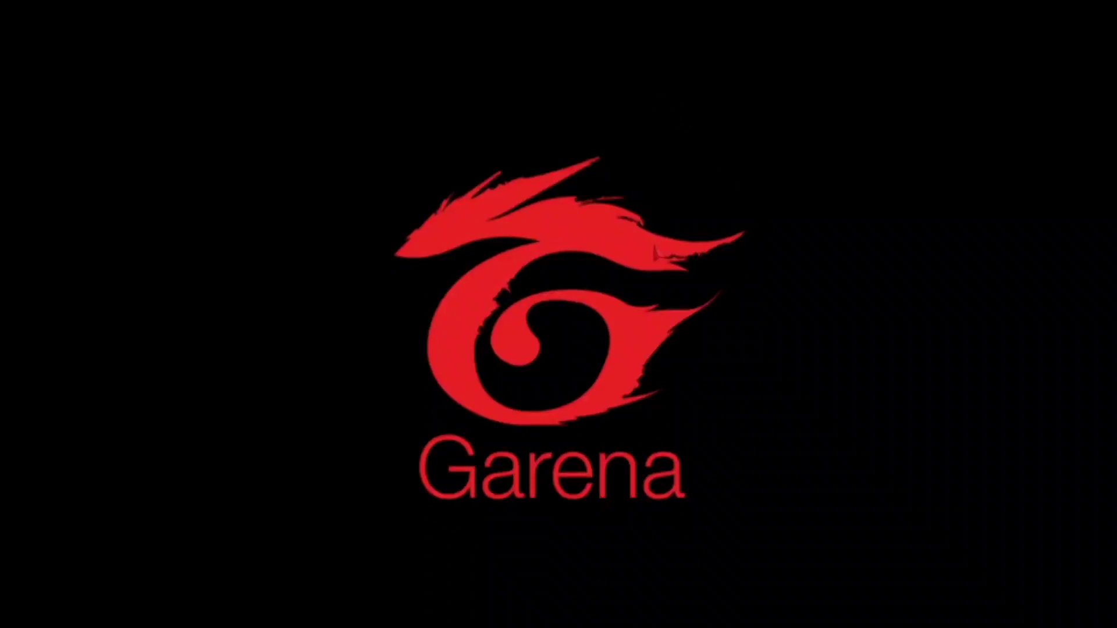
key(F11)
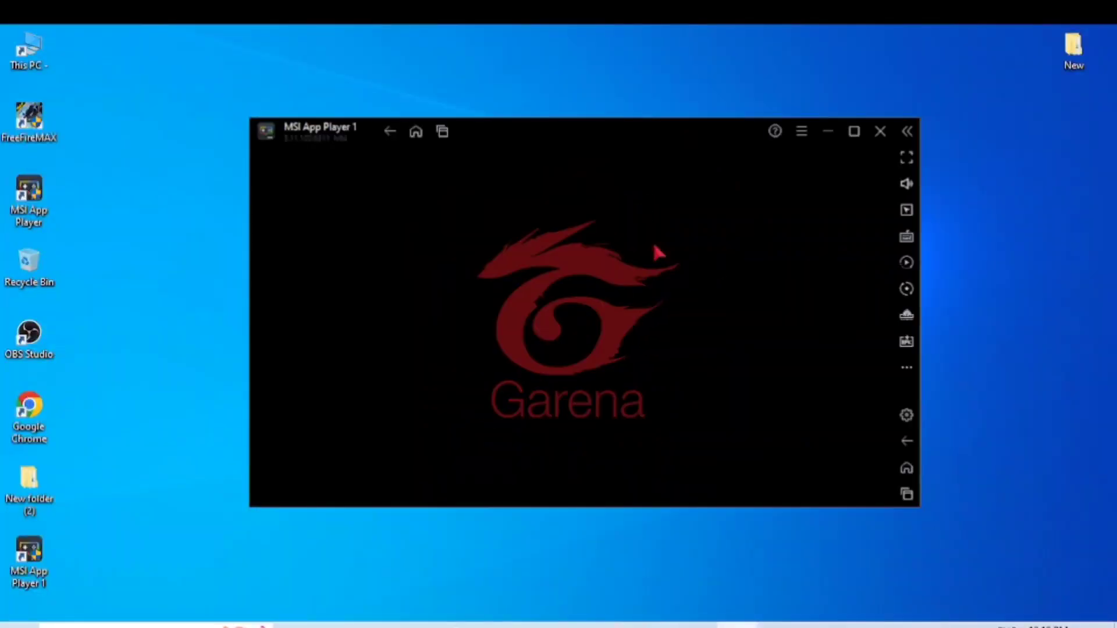
click(854, 131)
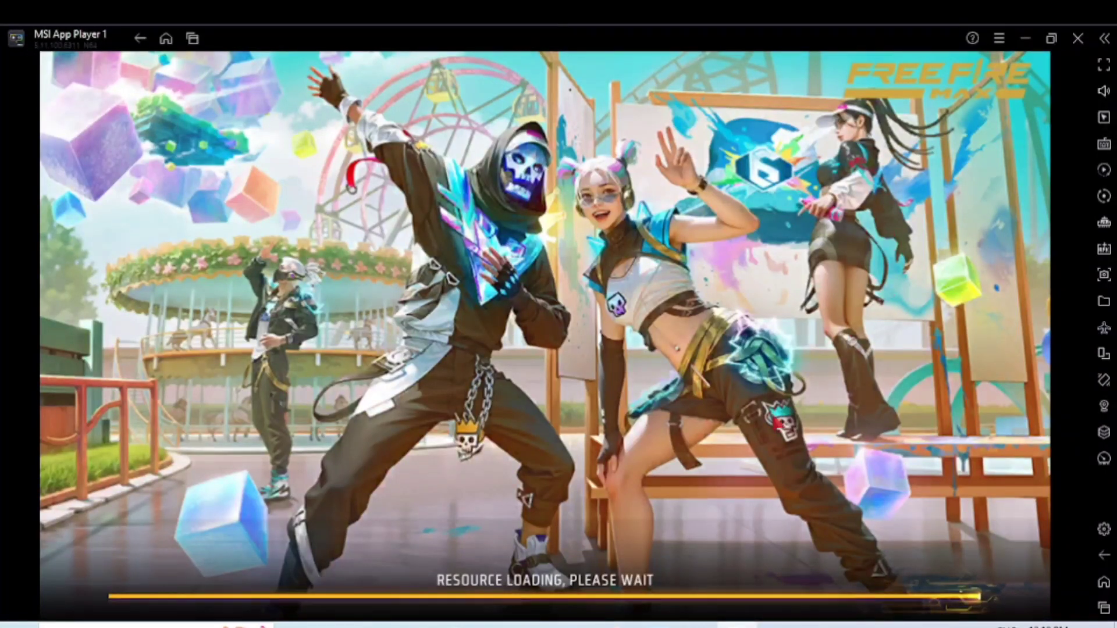
Step: Check the Windows speaker volume and close the volume control
mouse_move(698, 625)
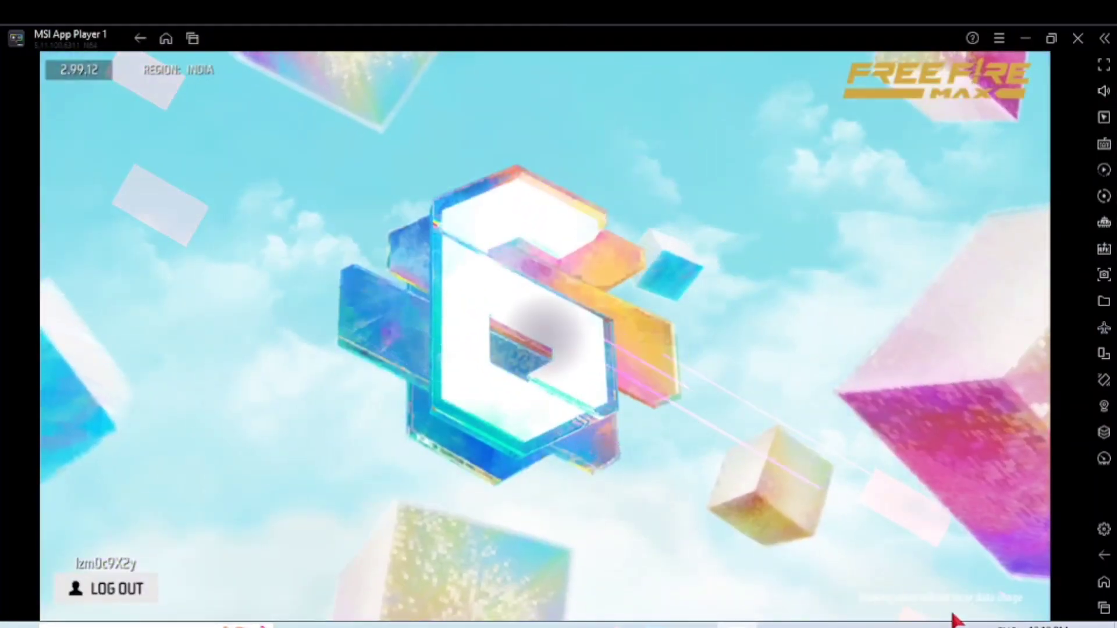
click(737, 625)
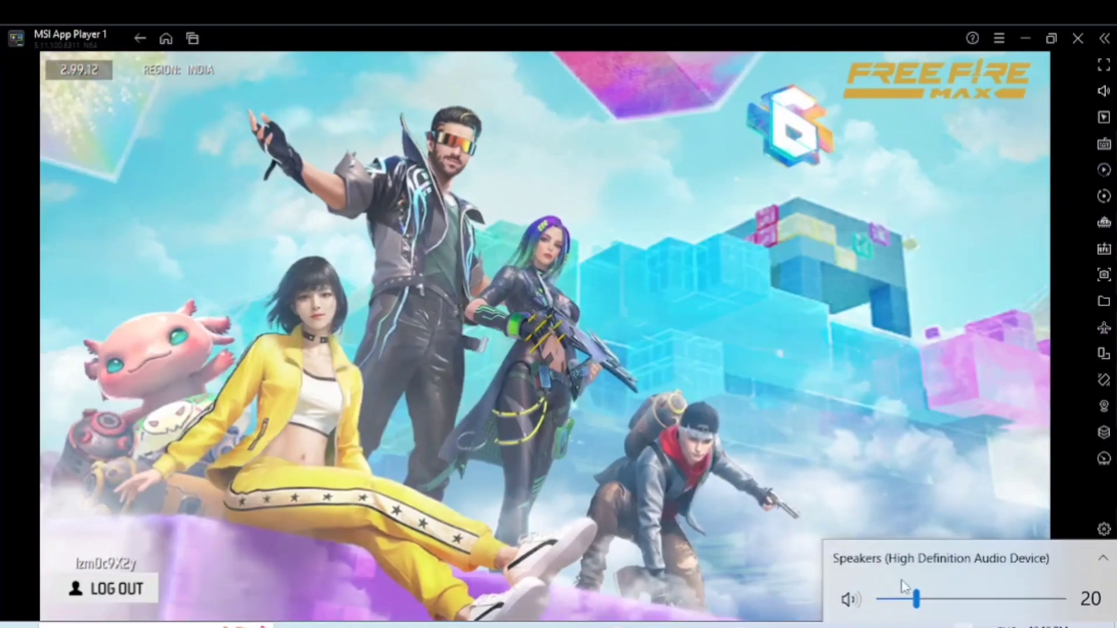
click(737, 355)
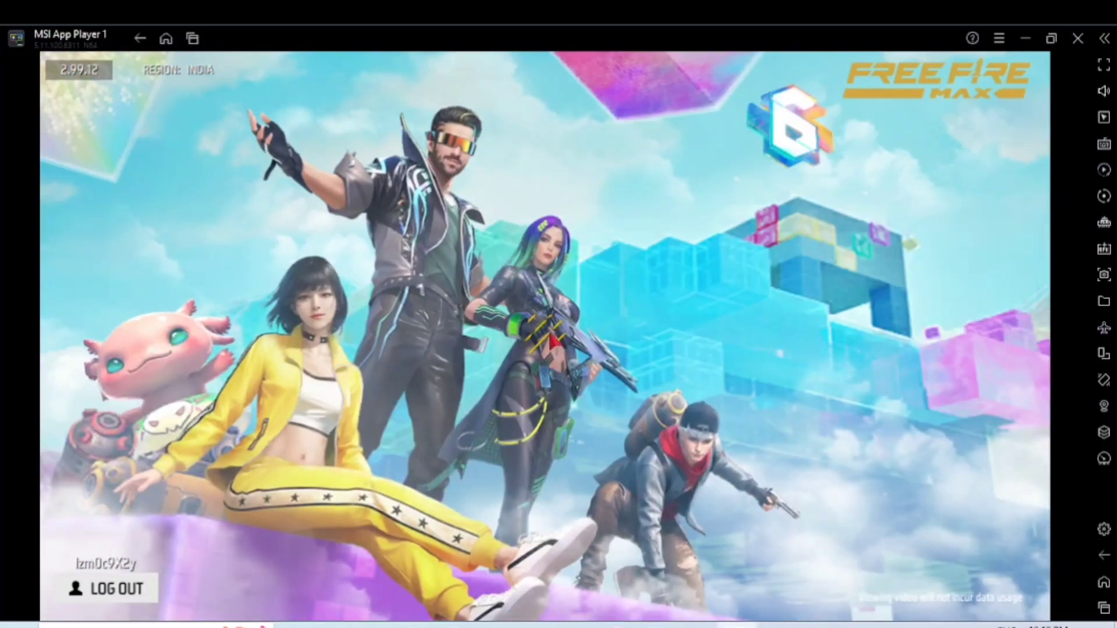
Step: Enter the game from the title screen and close the Bunny Upgrade and Newbie Corner pop-ups to reach the lobby
click(552, 339)
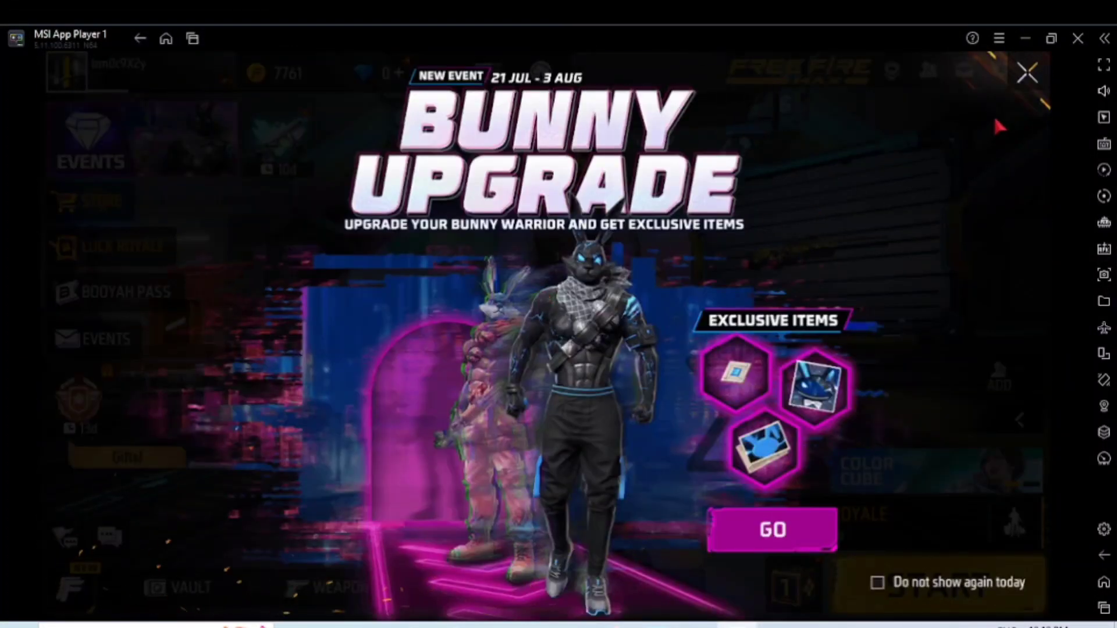
click(1024, 77)
click(1023, 81)
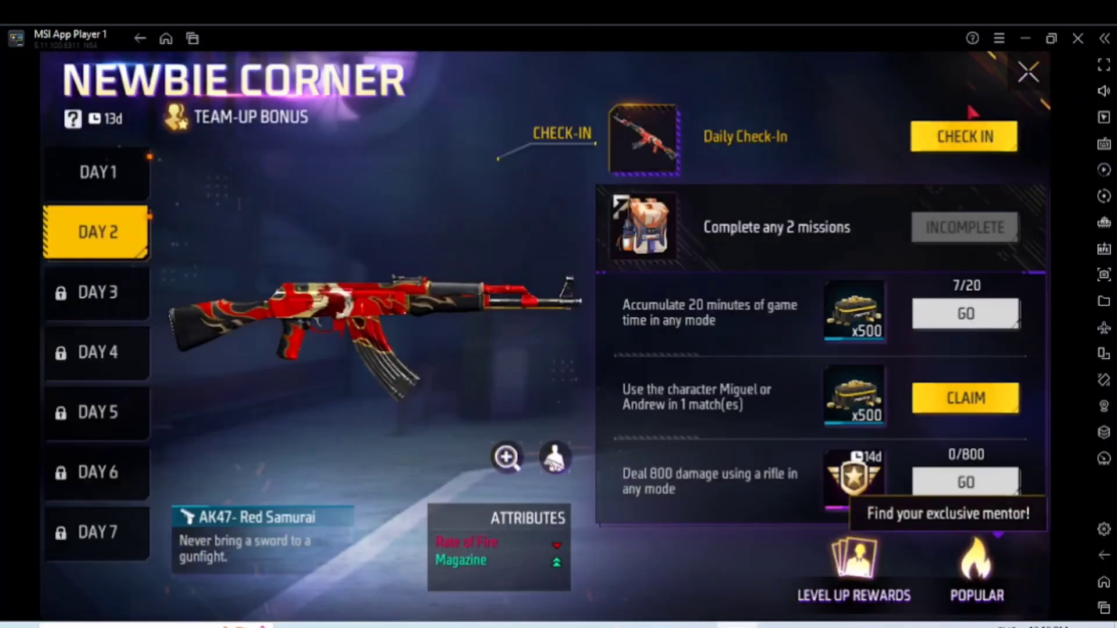
click(1034, 81)
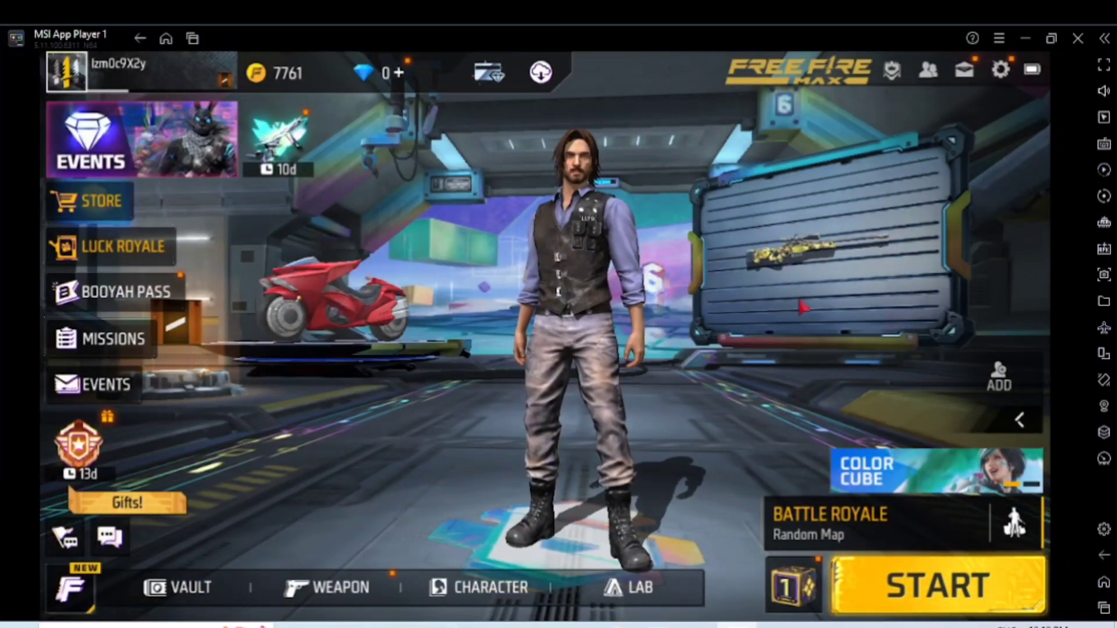
Step: In the game's display settings, set Graphics to Max, accepting the quality suggestion, with High Res. at High and Shadow on
click(1000, 69)
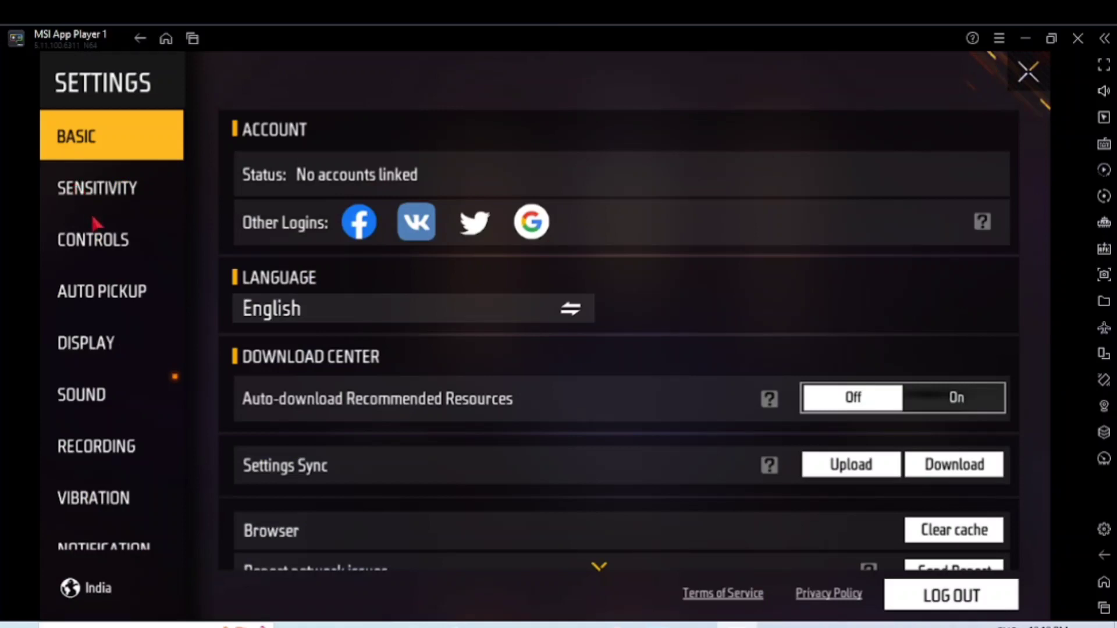
click(107, 342)
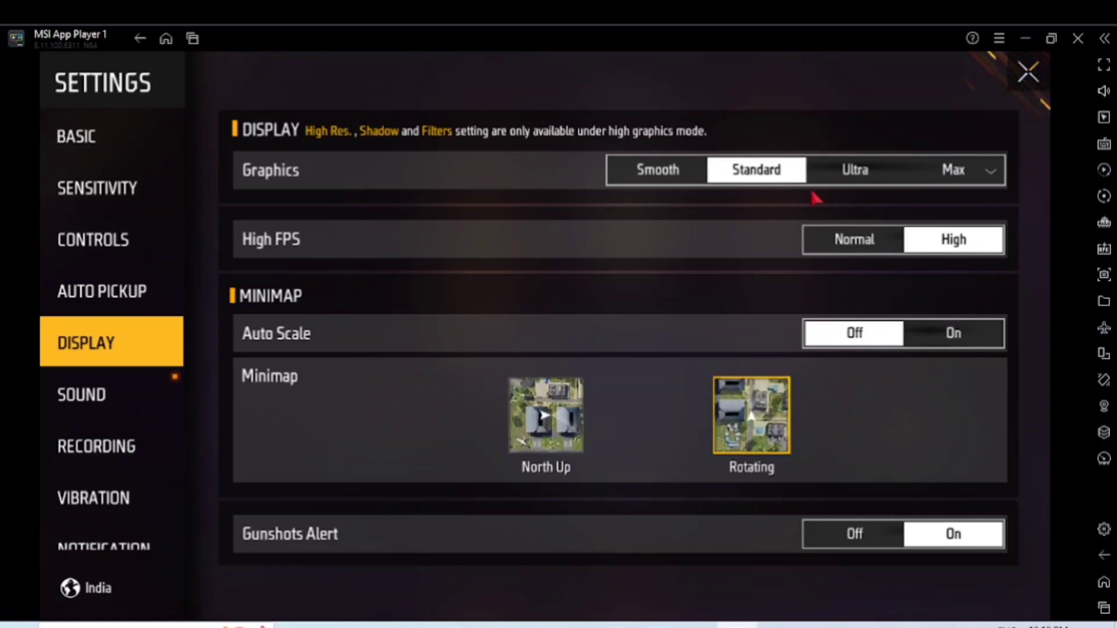
click(867, 178)
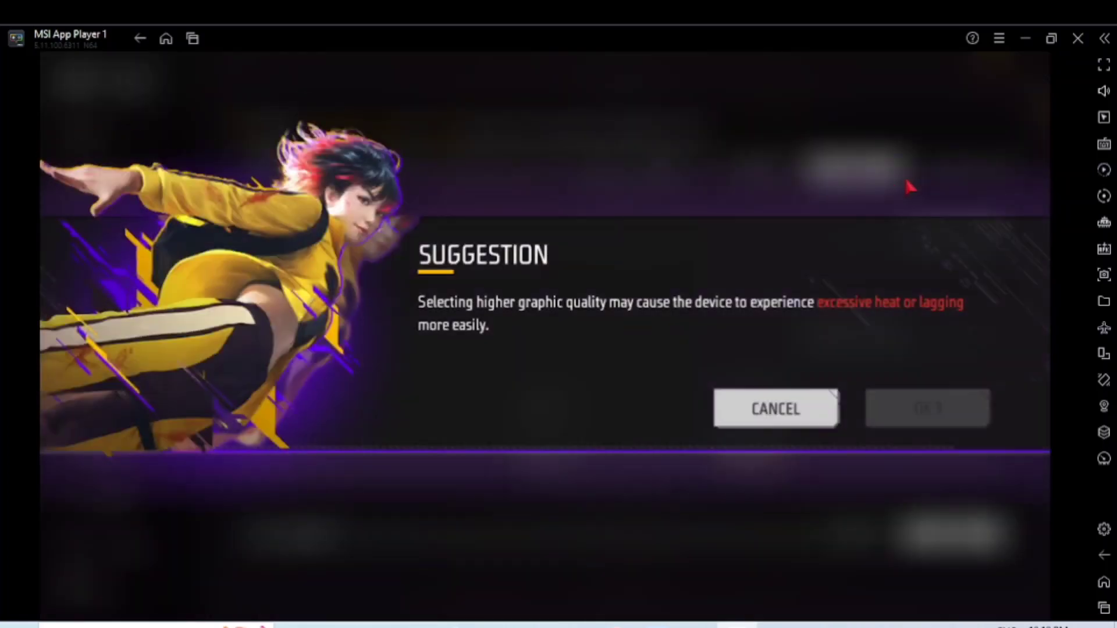
click(912, 409)
click(945, 169)
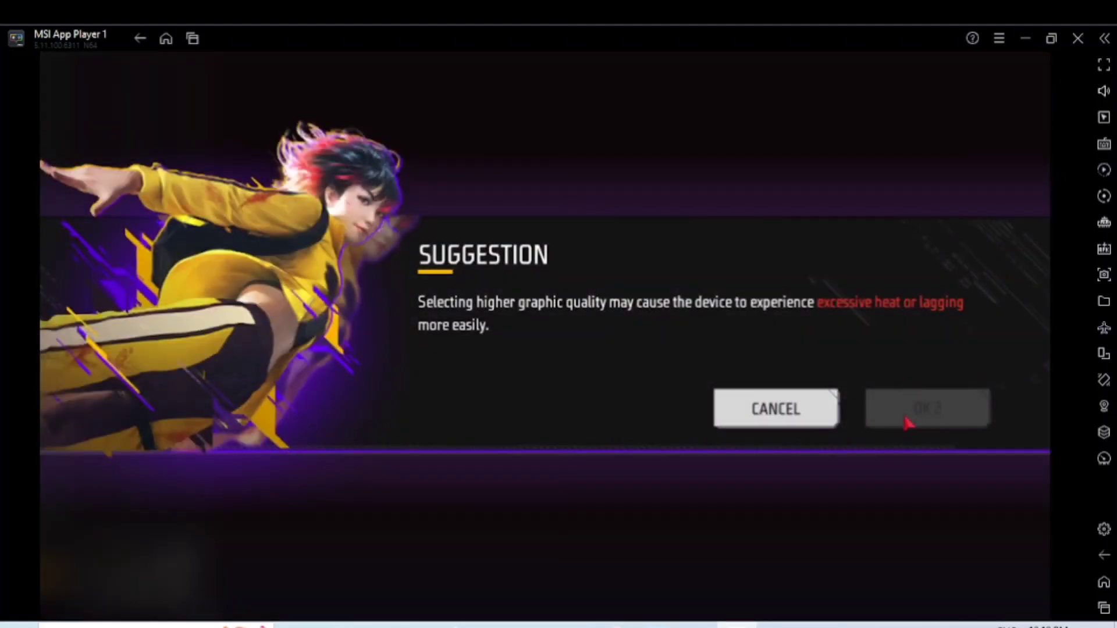
click(908, 420)
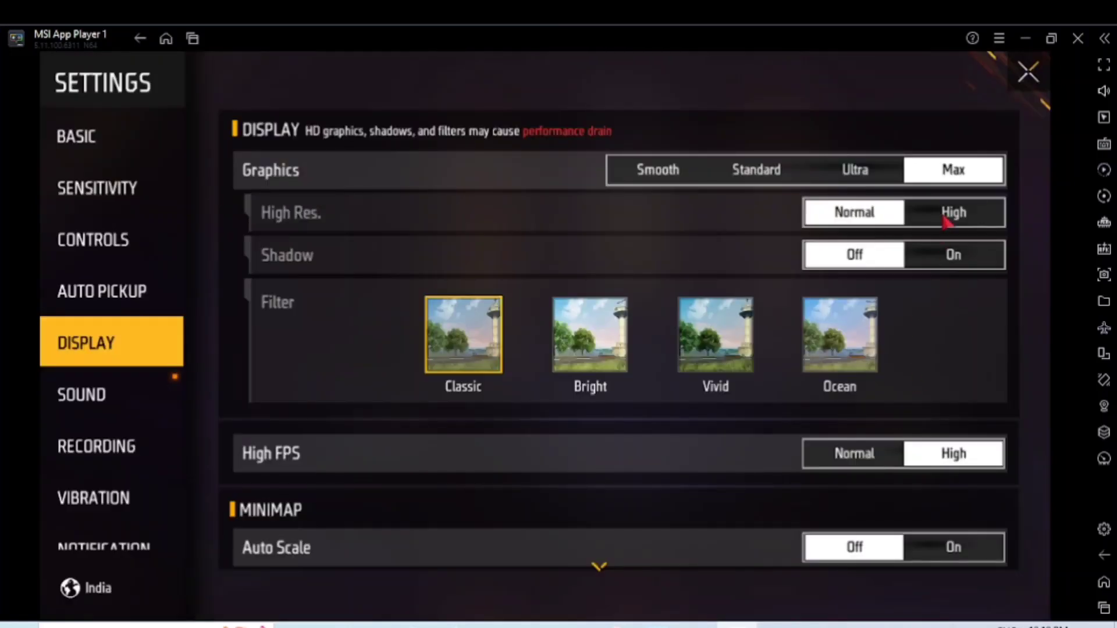
click(947, 259)
click(950, 214)
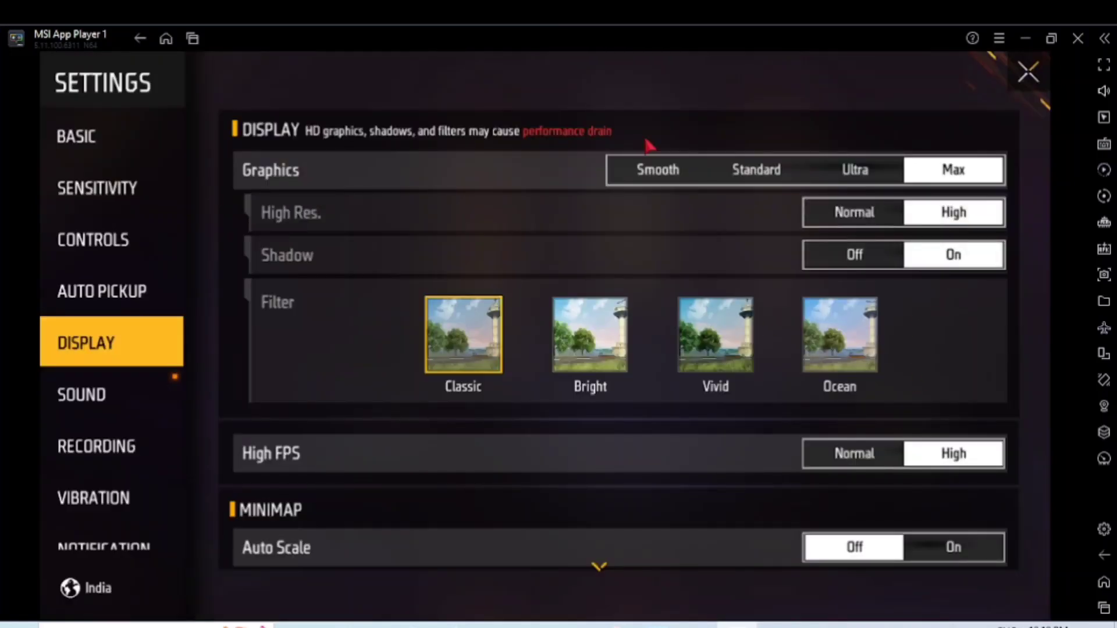
Step: Close the game settings and start matchmaking for Battle Royale on Random Map
click(1027, 79)
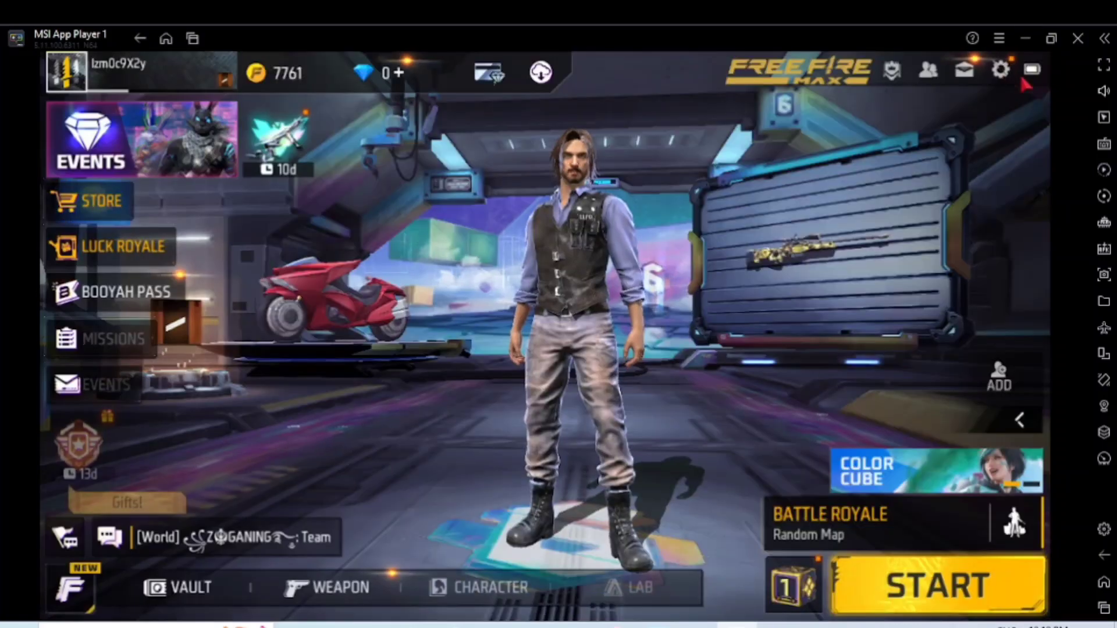
click(931, 583)
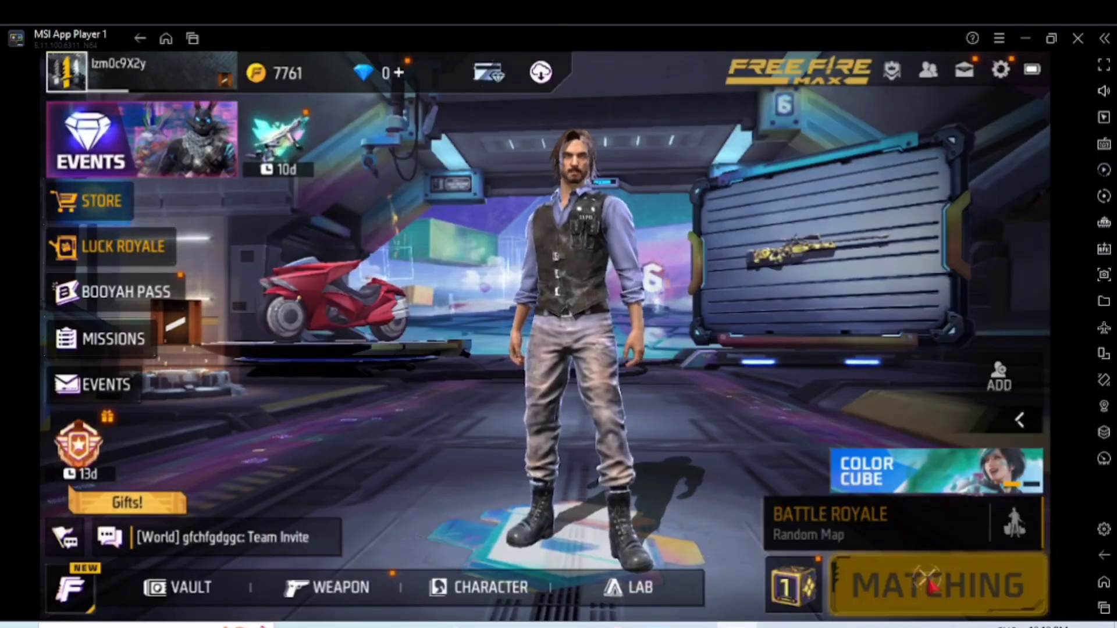